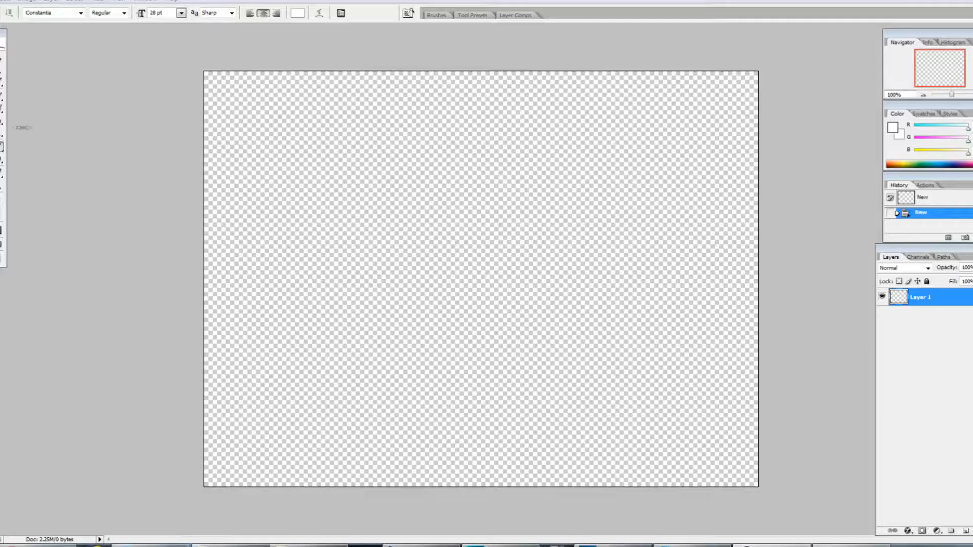
Step: Draw two black rectangle shapes spanning the top and bottom bands of the transparent canvas
left_click(2, 159)
left_click(70, 13)
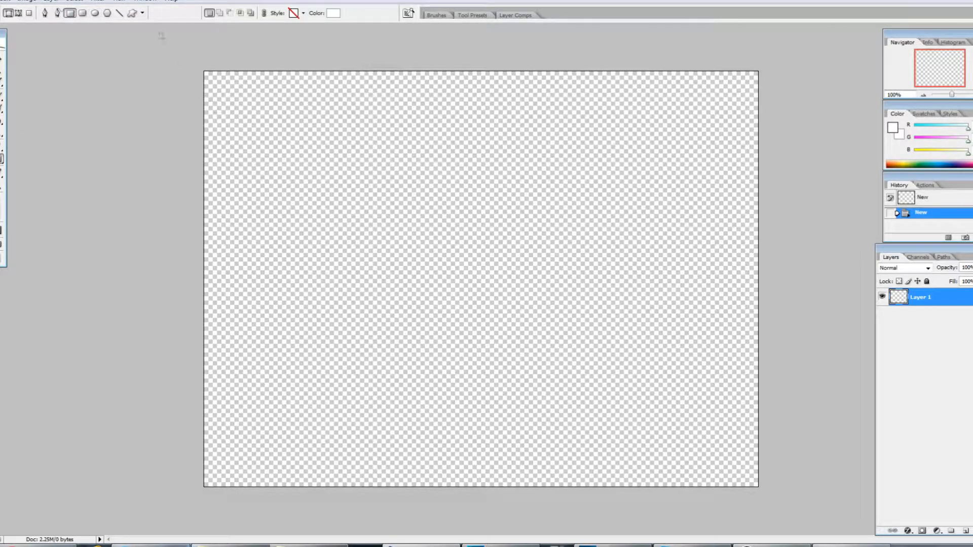
left_click(333, 13)
left_click(262, 261)
left_click(368, 118)
left_click_drag(198, 61, 775, 184)
left_click_drag(183, 364, 771, 505)
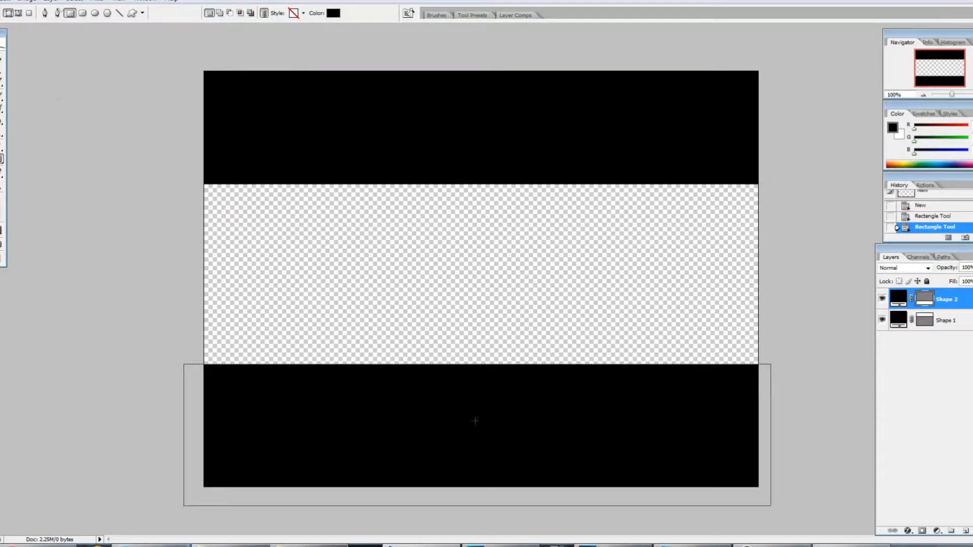
Step: Reposition the bottom and top black bar shapes with the Move tool to set the gap between them
key("v")
left_click_drag(337, 392, 336, 418)
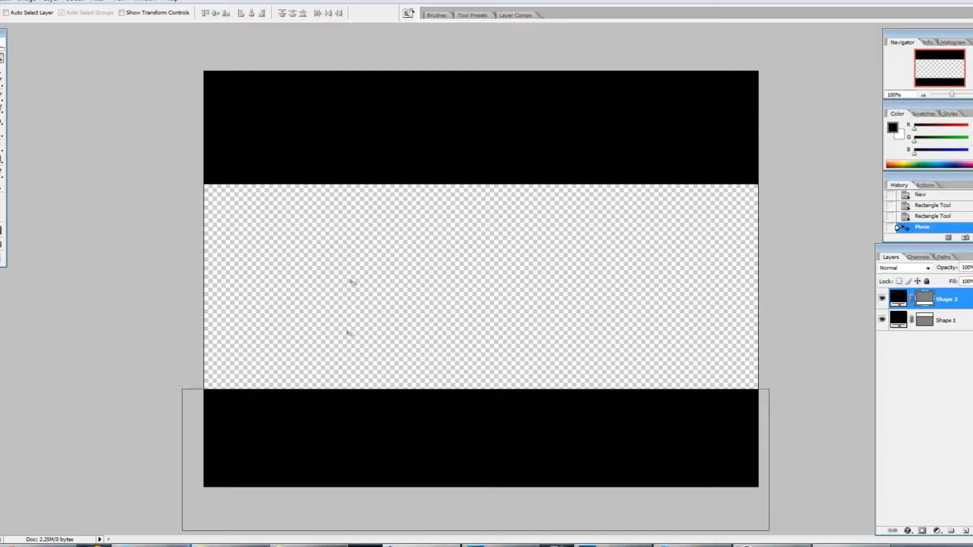
left_click_drag(366, 156, 389, 139)
left_click(946, 321)
left_click_drag(597, 164, 521, 178)
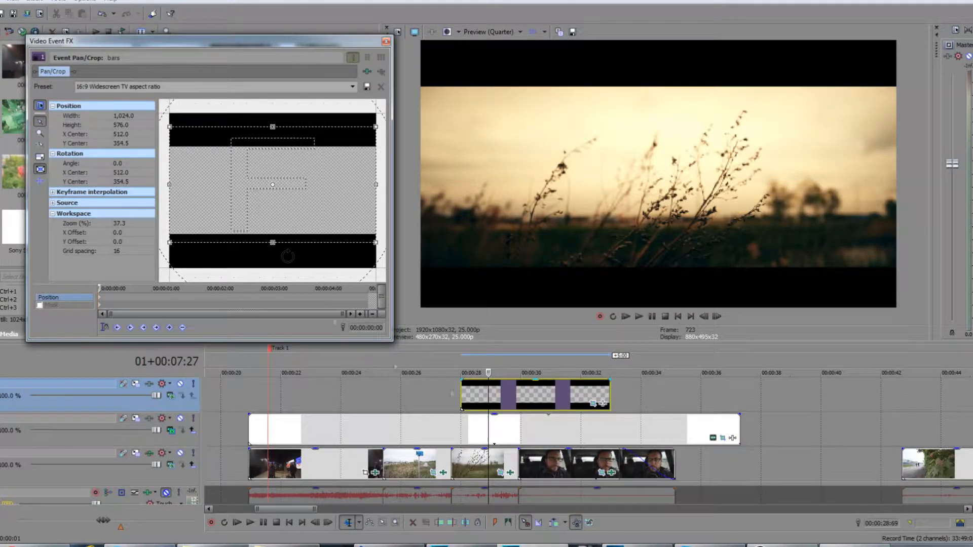
Step: Offset the bars image slightly in Pan/Crop and move the bars event earlier on the top track
left_click_drag(304, 226, 299, 216)
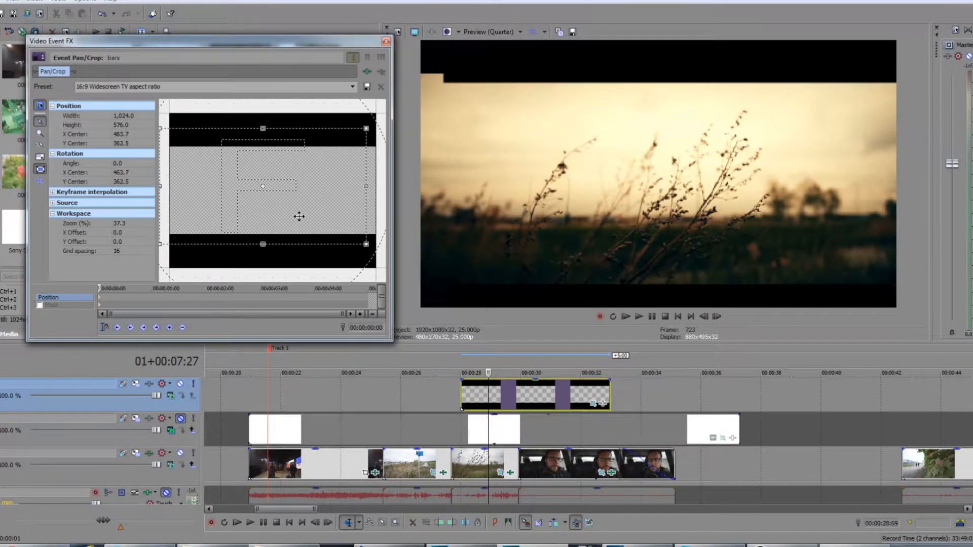
left_click(338, 434)
left_click_drag(501, 397, 330, 397)
Step: Shrink the bars event's Pan/Crop frame to about 895 x 504 and play back the result
left_click_drag(366, 246, 322, 224)
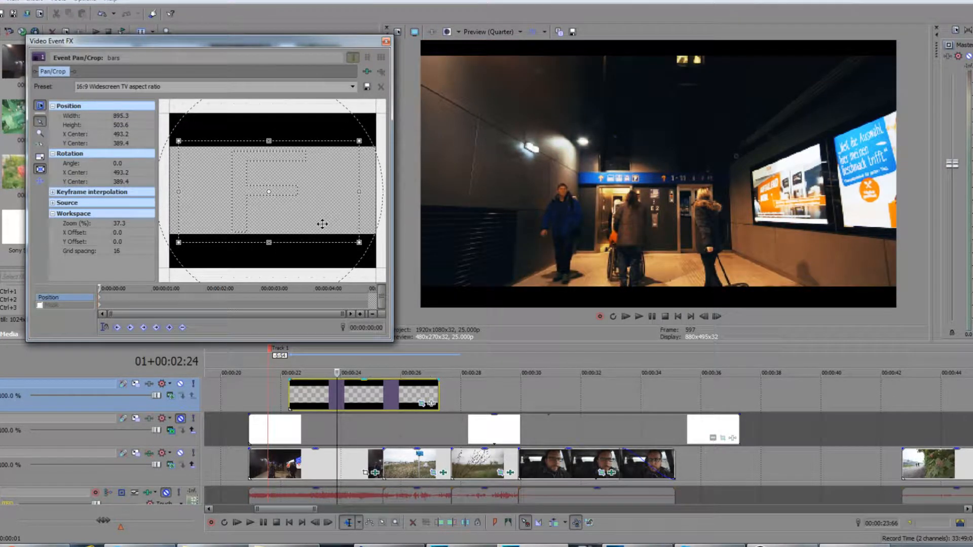
left_click(349, 395)
key("space")
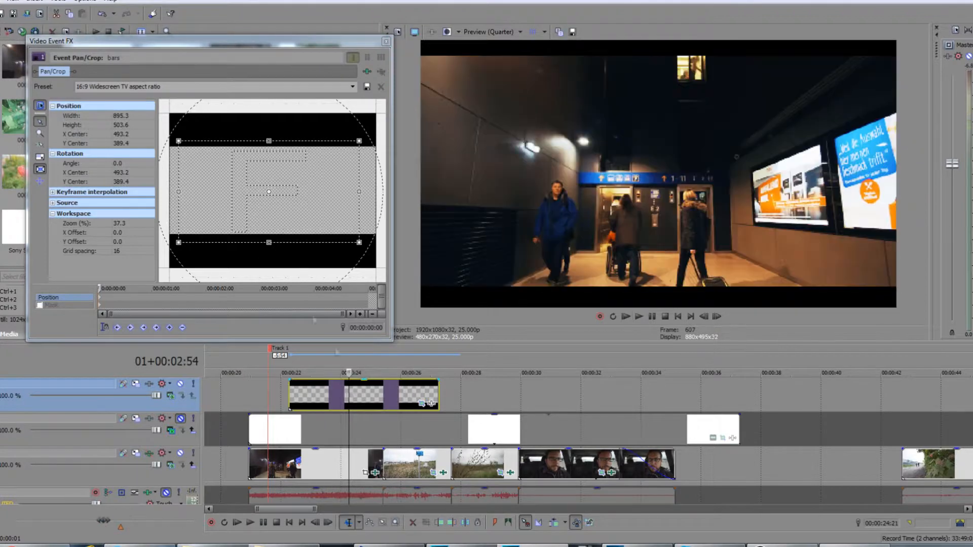
left_click_drag(263, 222, 265, 221)
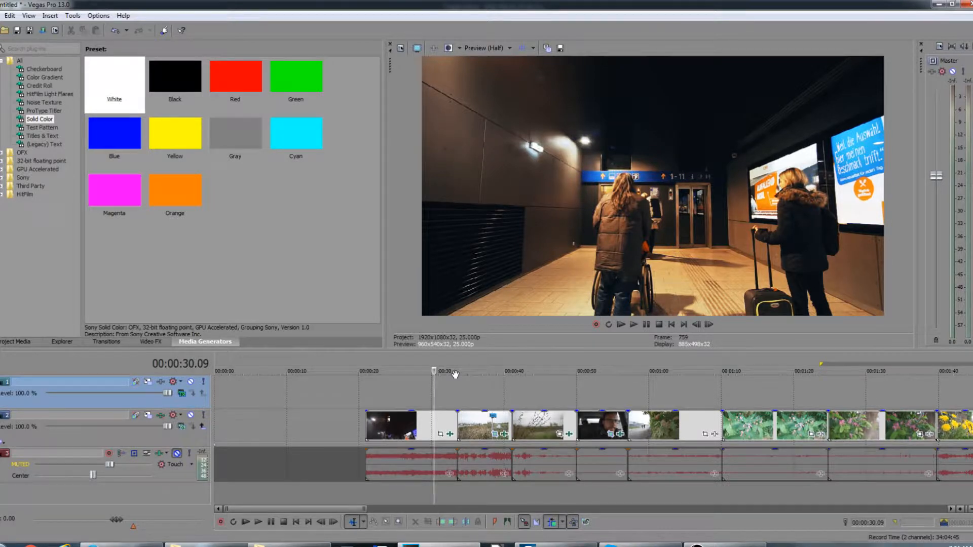
Step: Insert a White Solid Color media generator event onto the top video track above the clips
left_click(478, 391)
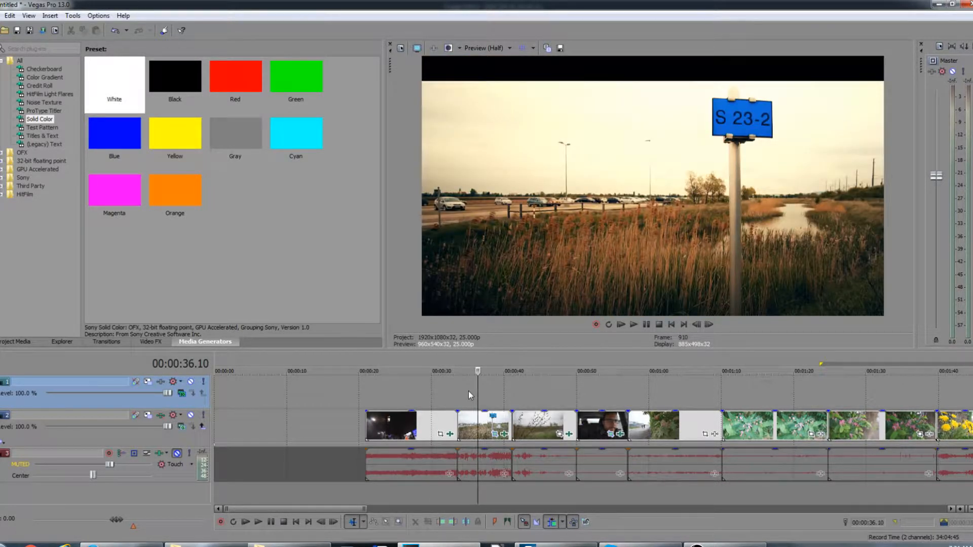
left_click(420, 390)
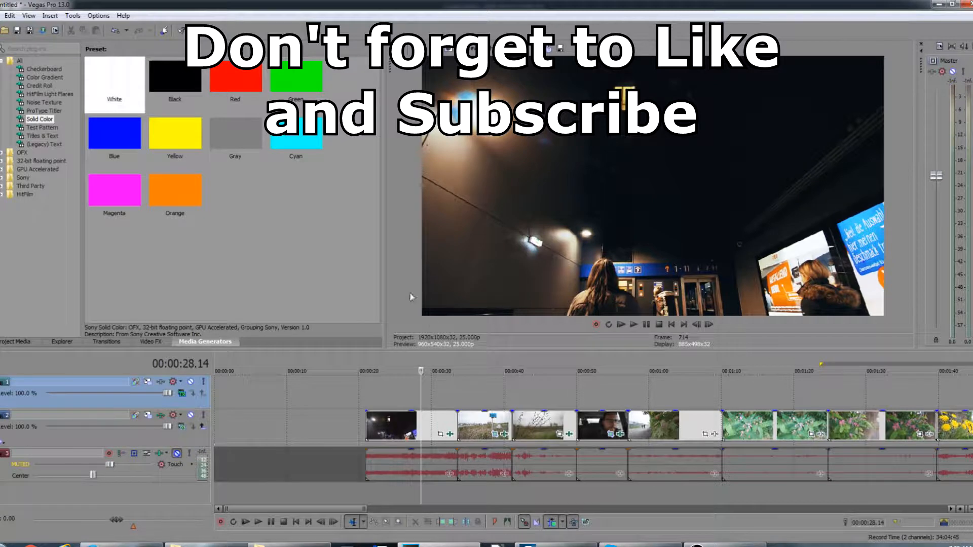
left_click(22, 342)
left_click(106, 341)
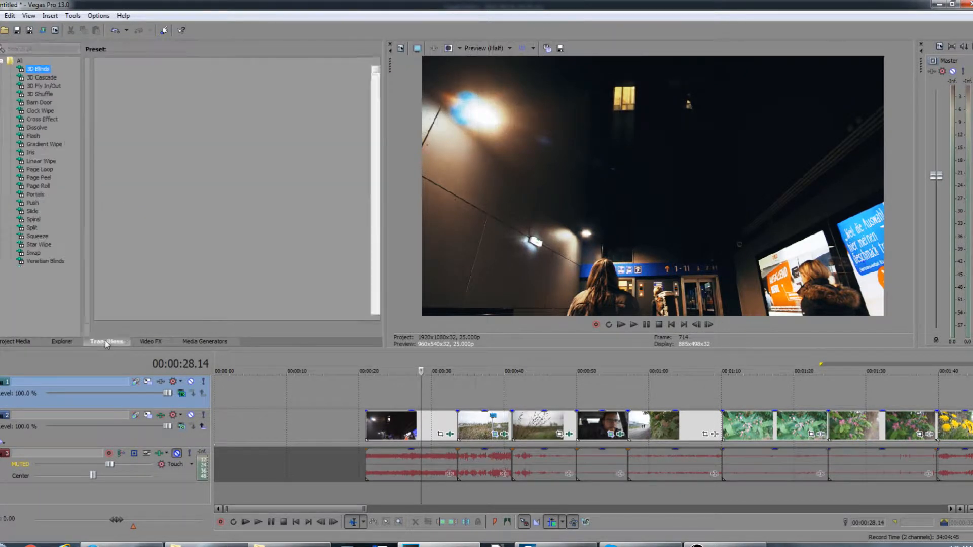
left_click(197, 342)
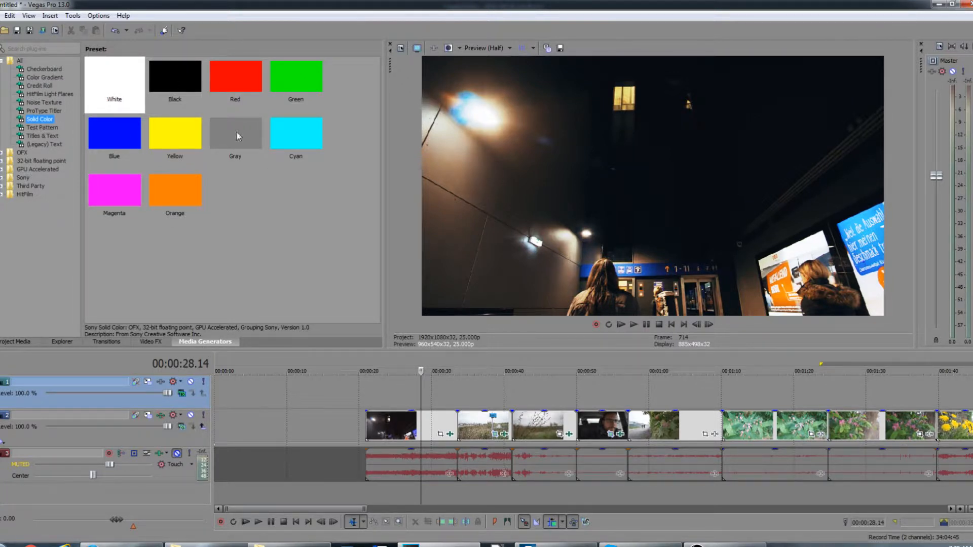
left_click_drag(123, 90, 369, 378)
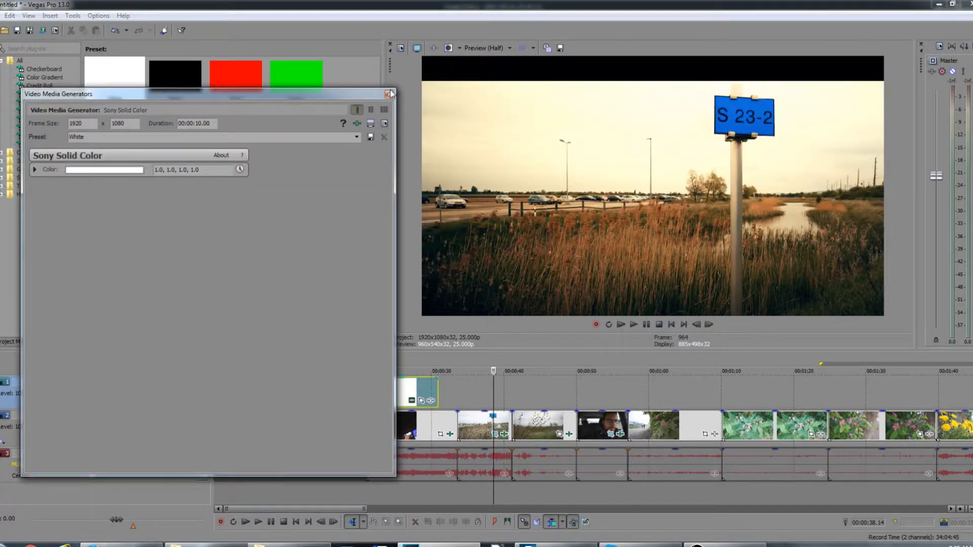
left_click(390, 93)
Step: Set the top track's compositing mode to Multiply (Mask)
left_click(394, 398)
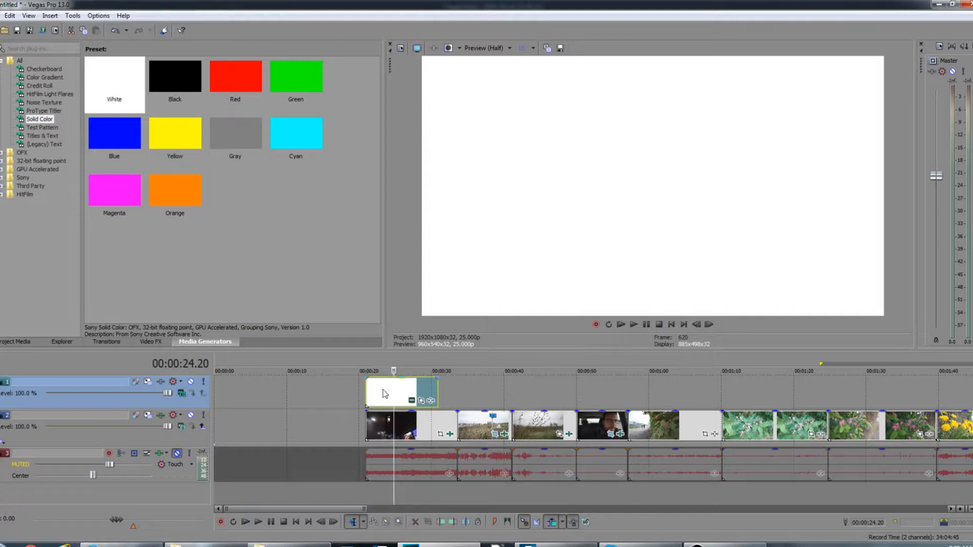
left_click(303, 394)
left_click(375, 403)
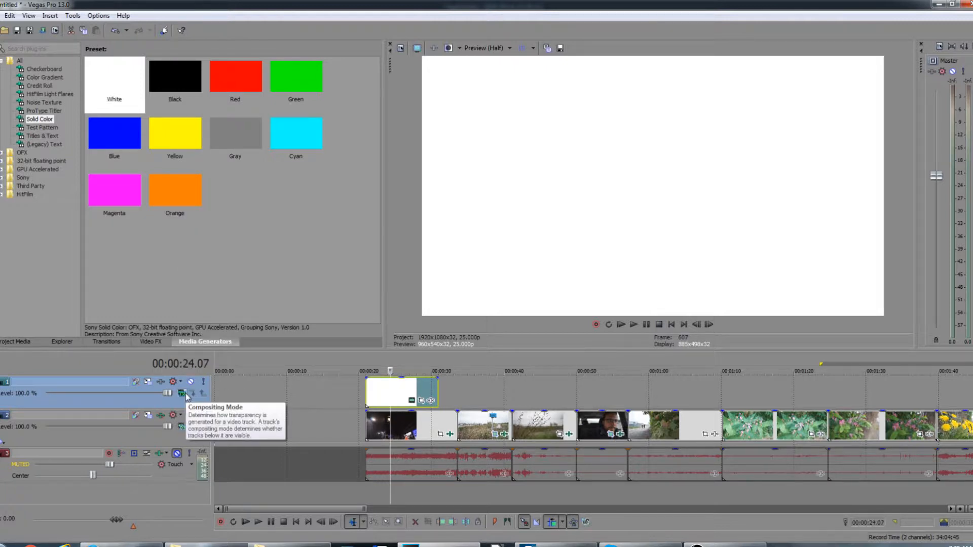
left_click(184, 394)
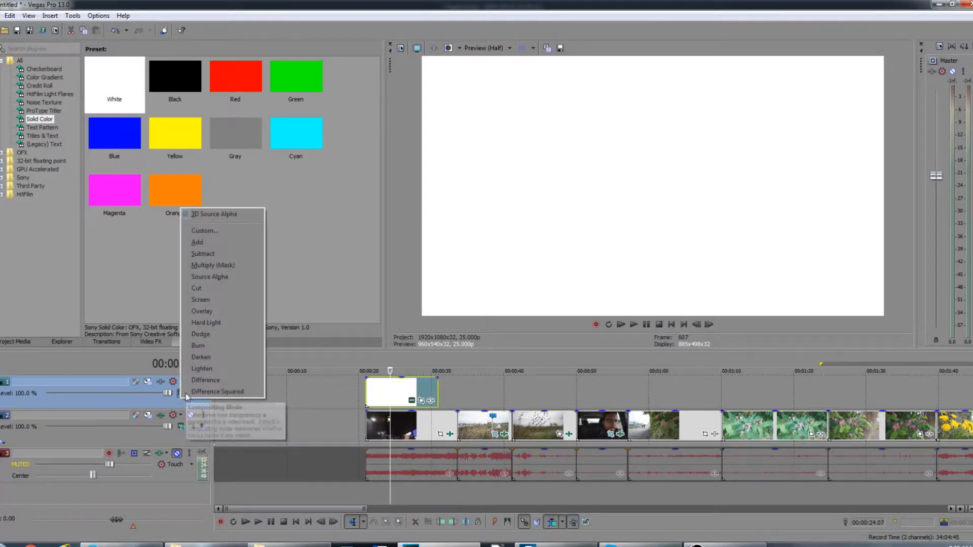
left_click(236, 271)
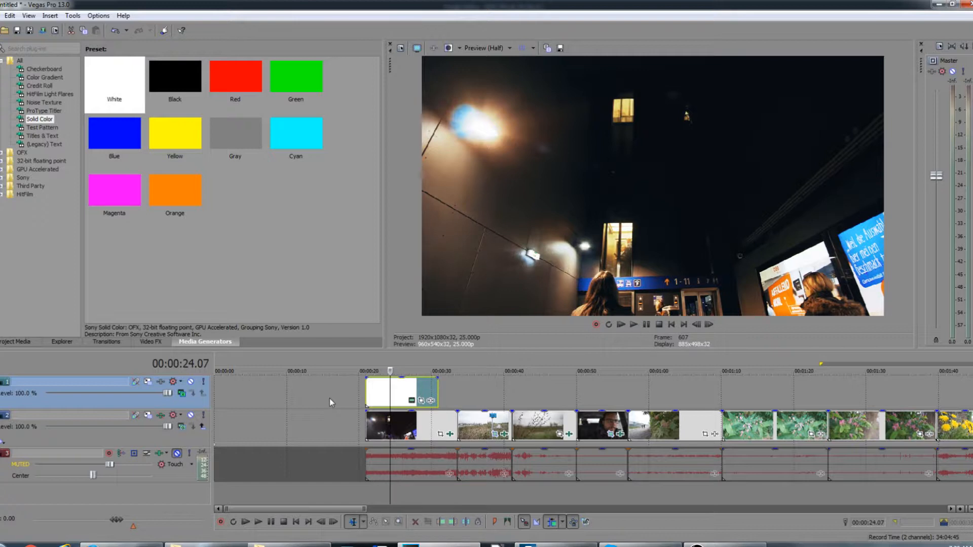
Step: Lengthen the white solid color event to end around 00:00:46 and open its Event Pan/Crop
left_click(397, 393)
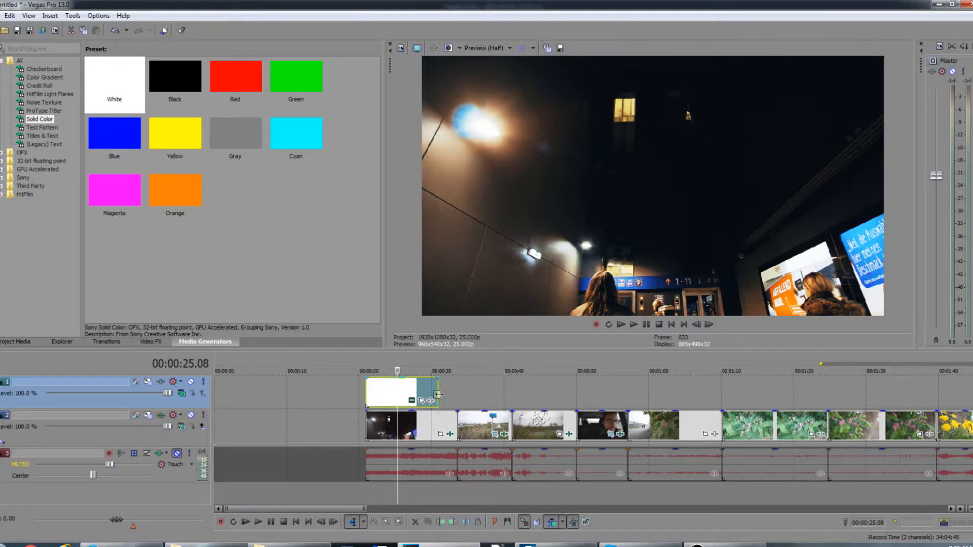
left_click_drag(437, 394, 559, 395)
left_click(470, 389)
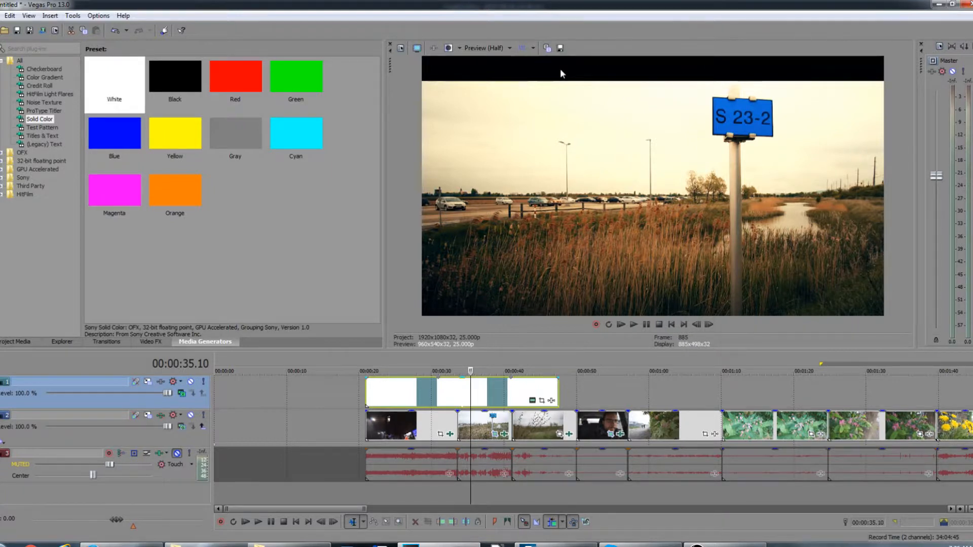
left_click(597, 393)
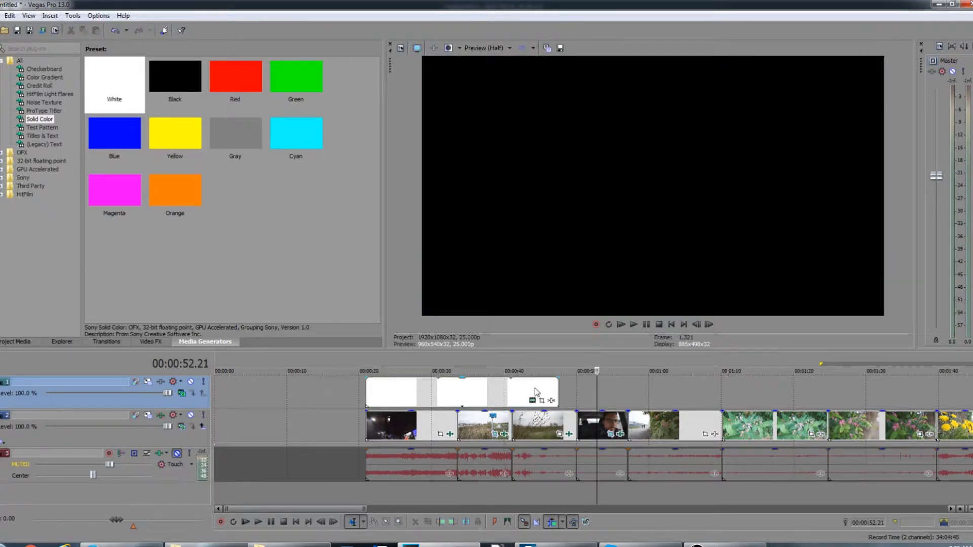
left_click(535, 389)
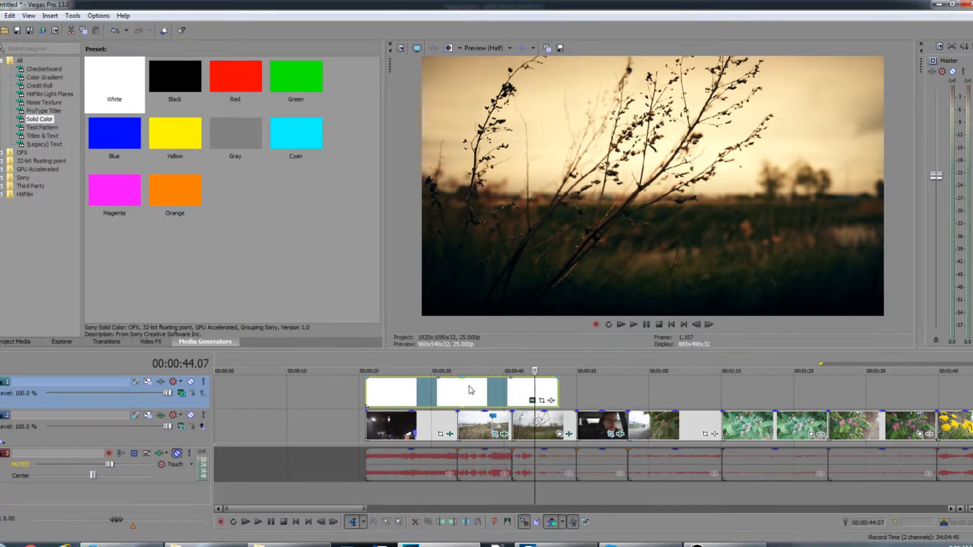
left_click(542, 401)
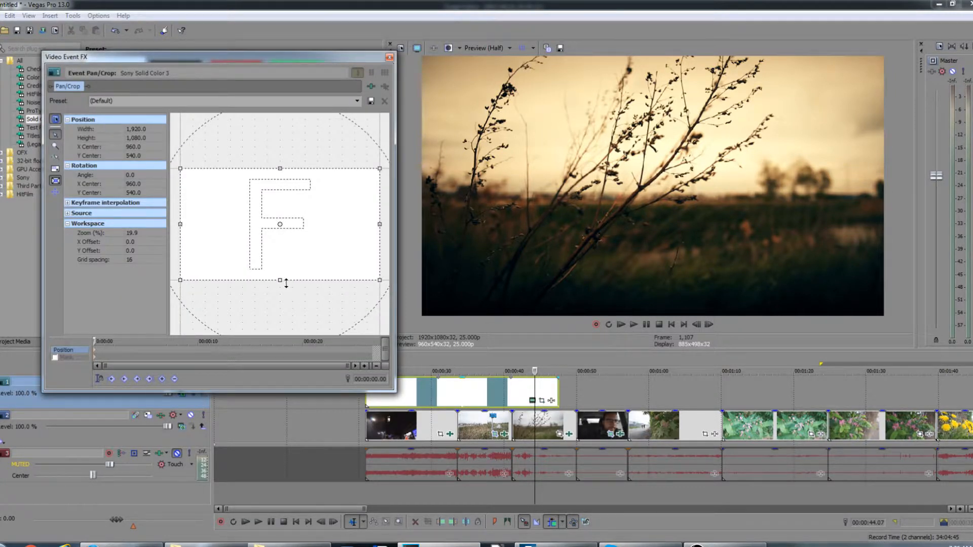
left_click_drag(280, 280, 284, 270)
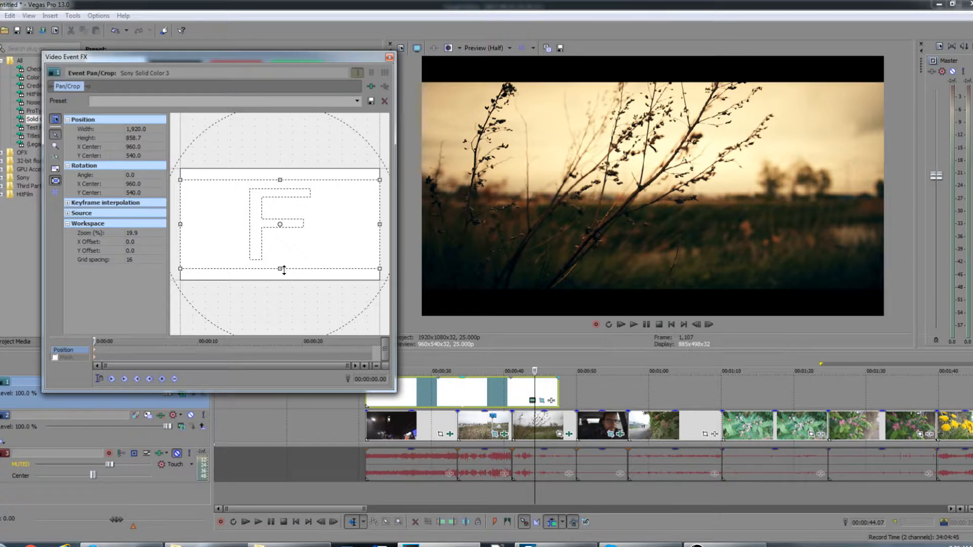
key("ctrl+z")
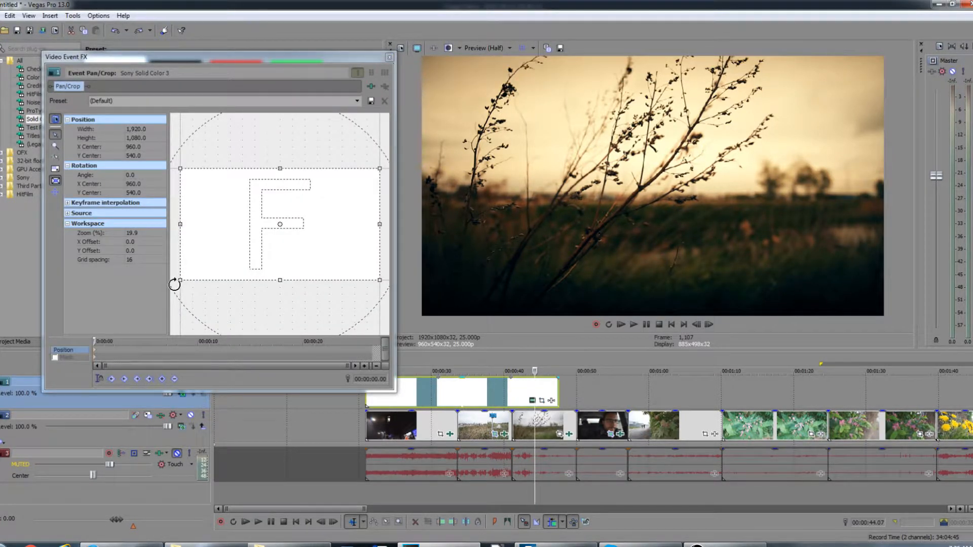
left_click_drag(181, 279, 224, 255)
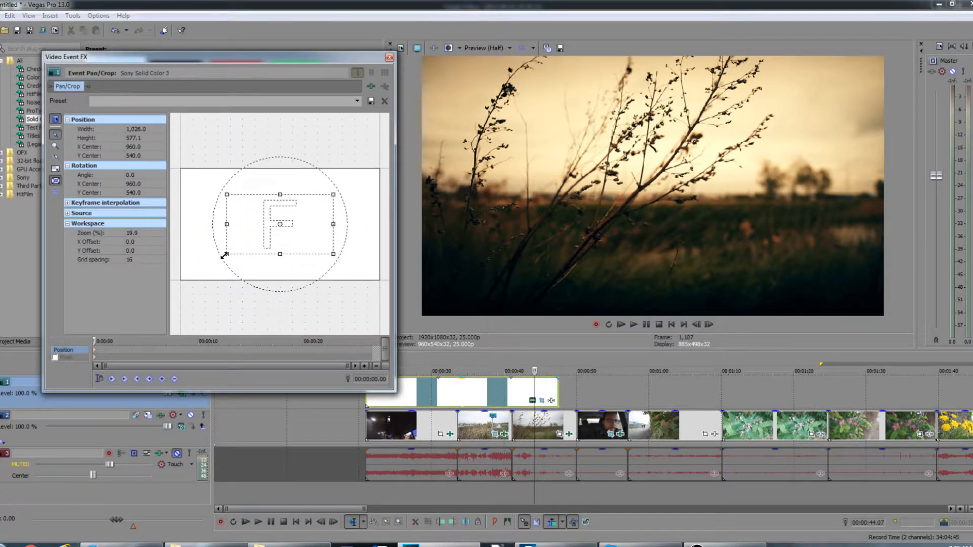
left_click_drag(224, 255, 198, 283)
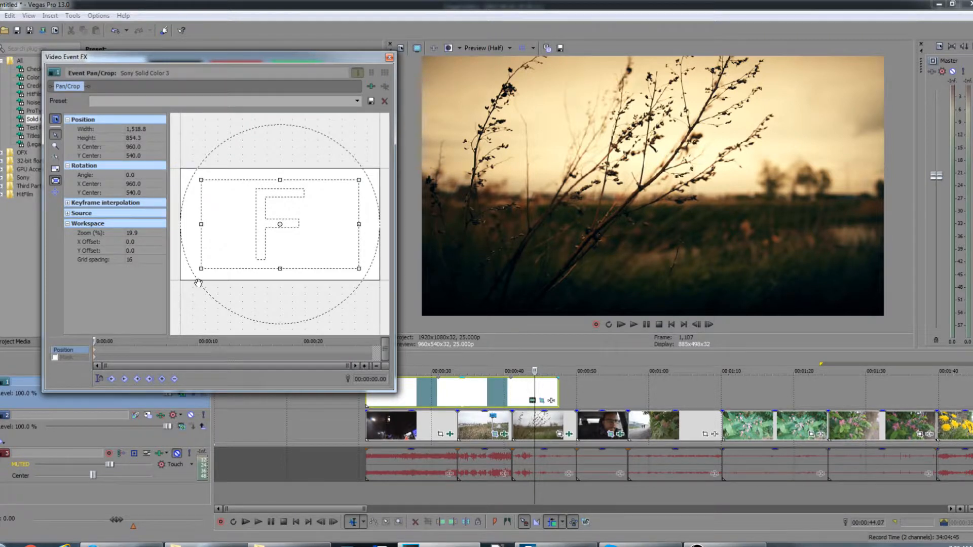
right_click(193, 279)
left_click(200, 284)
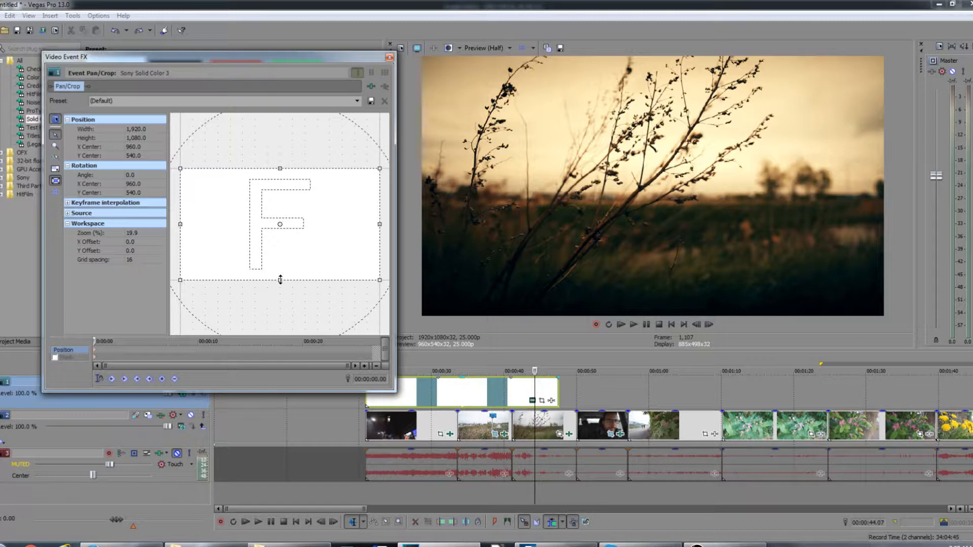
Step: Animate the white mask in Pan/Crop: height about 195 at the start, about 959 at roughly 3 seconds
left_click_drag(277, 280, 283, 265)
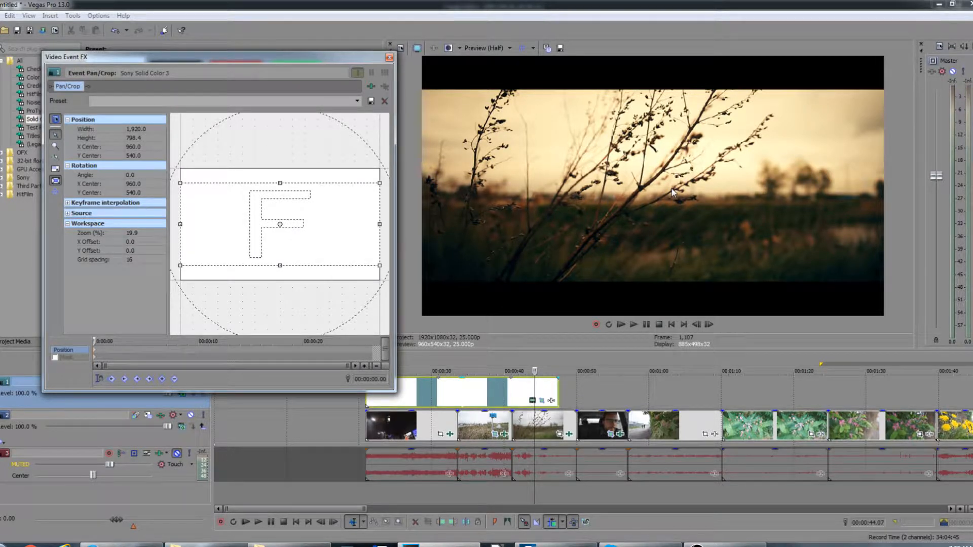
left_click_drag(277, 265, 288, 234)
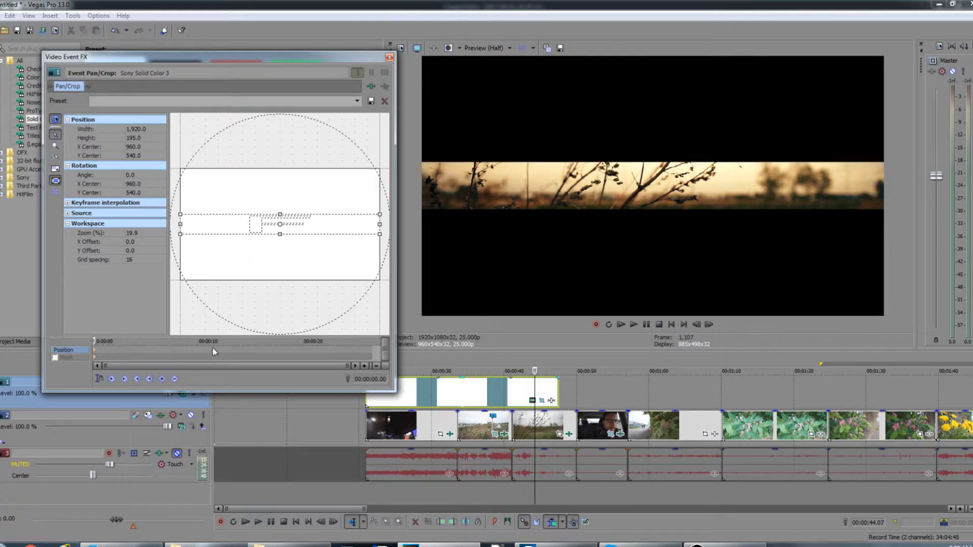
left_click_drag(94, 341, 112, 342)
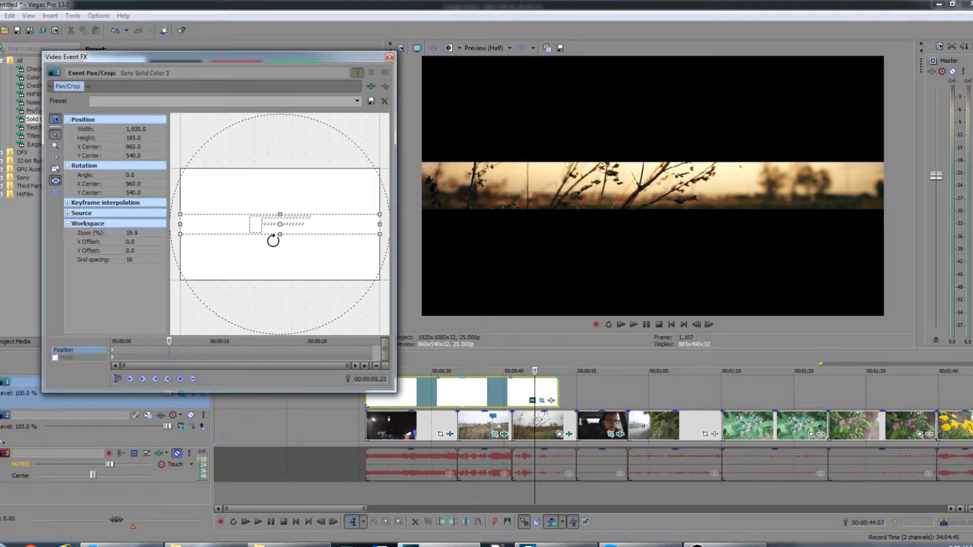
left_click_drag(280, 234, 265, 281)
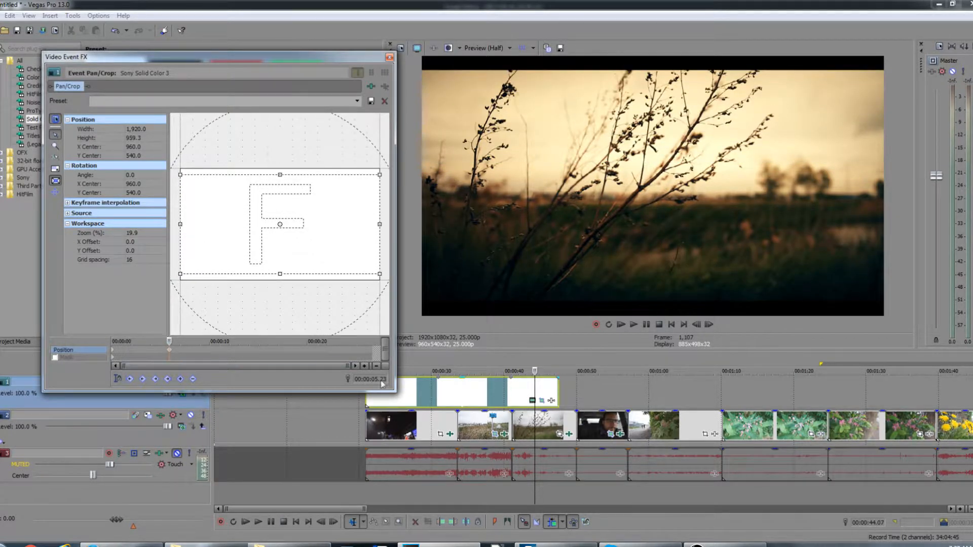
Step: Play the timeline to preview the animated letterbox opening
left_click(370, 400)
key("space")
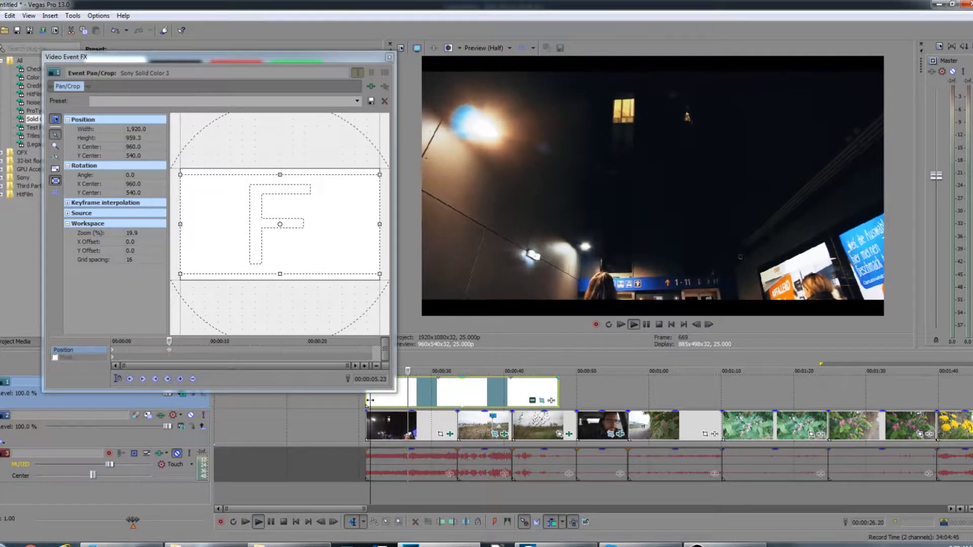
key("space")
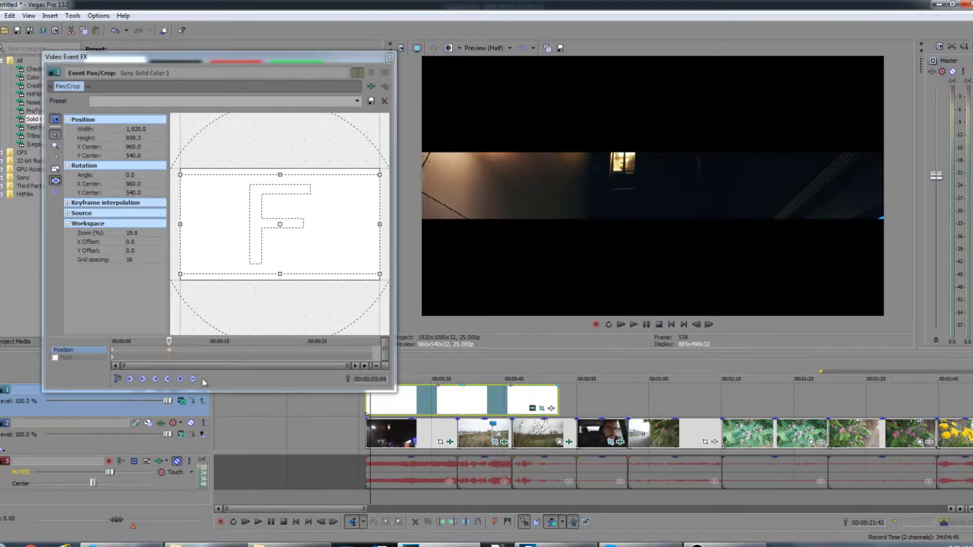
Step: Extend the white mask event across the whole project to about 00:04:15
left_click_drag(359, 391, 357, 346)
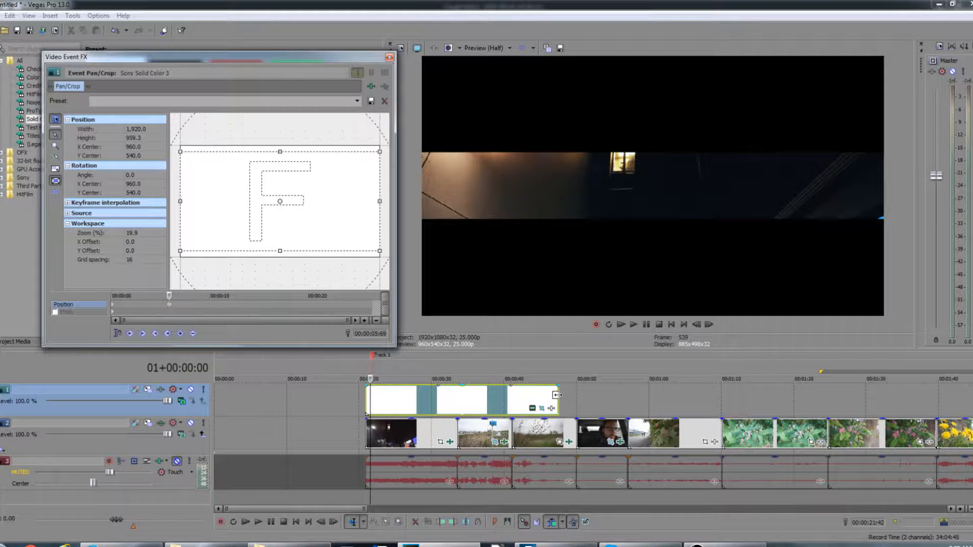
scroll(557, 395, "down", 5)
left_click_drag(302, 401, 688, 417)
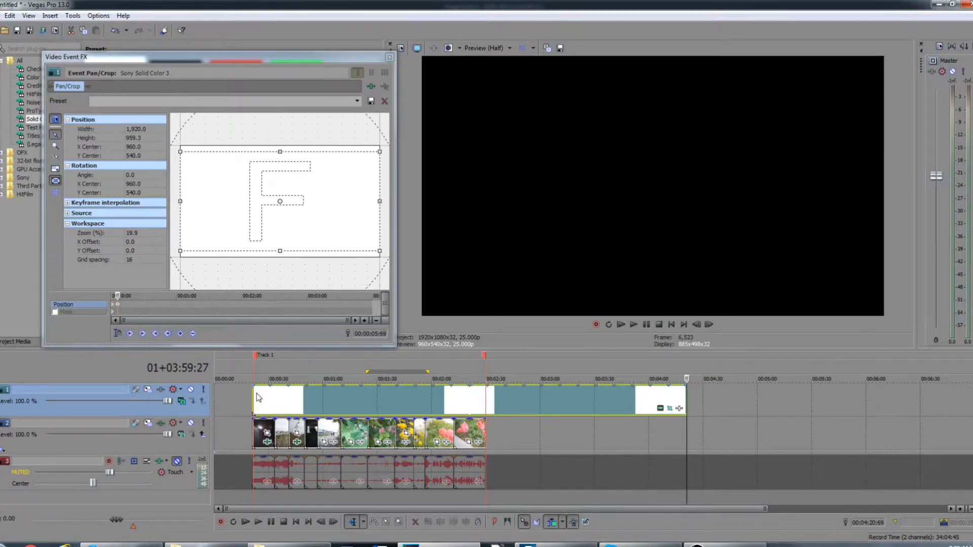
Step: Shorten the white mask event so it ends with the video clips at about 00:02:25
left_click_drag(686, 400, 487, 405)
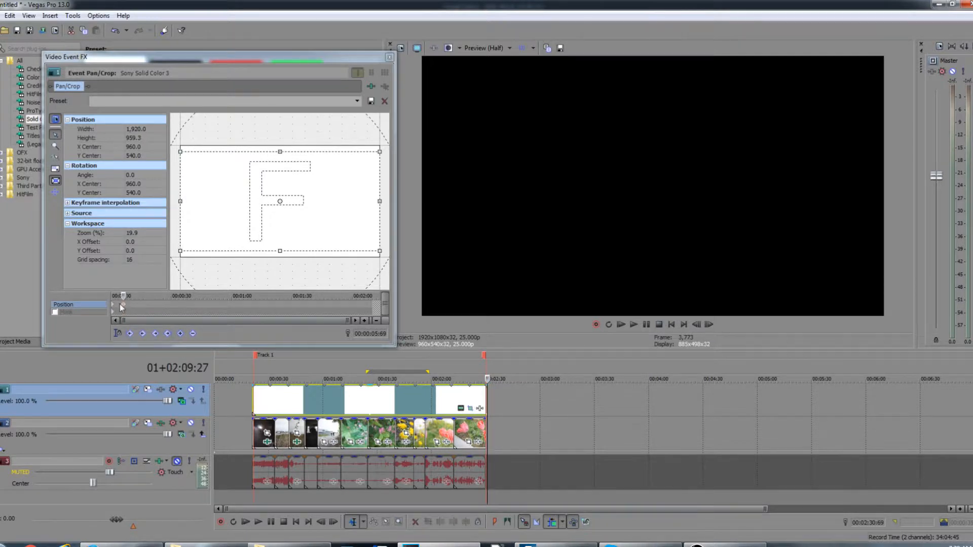
left_click(264, 405)
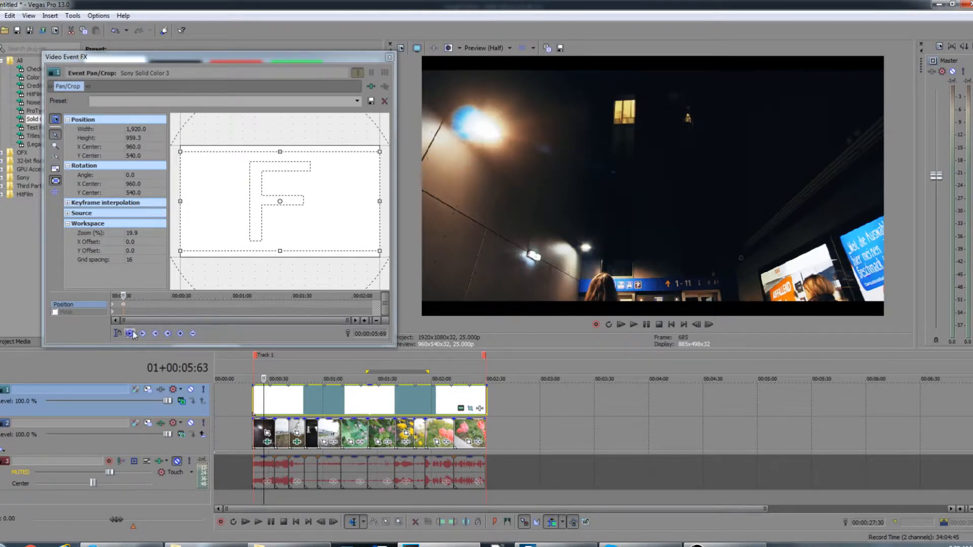
Step: Move the mask's end keyframe later in the Pan/Crop timeline and play the opening to preview it
left_click_drag(125, 307, 165, 293)
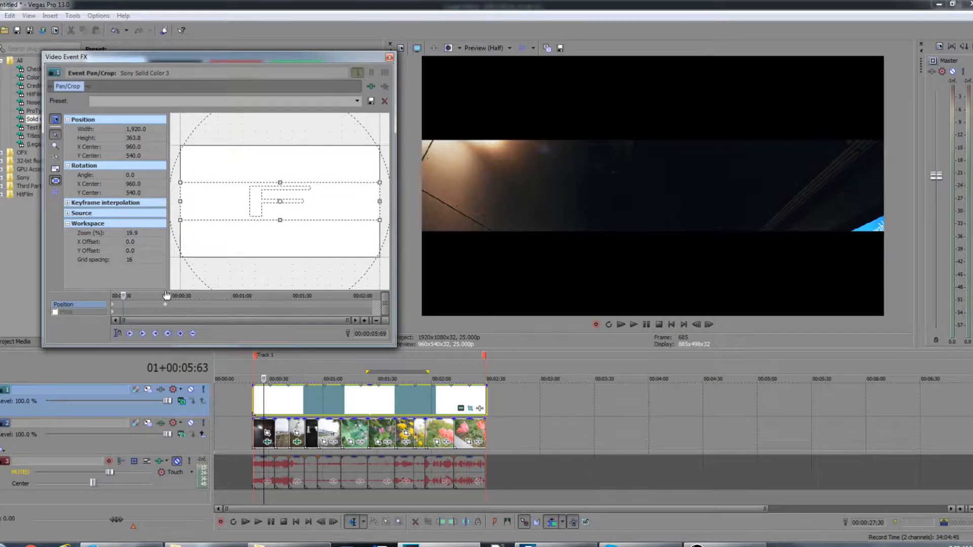
left_click(252, 402)
key("space")
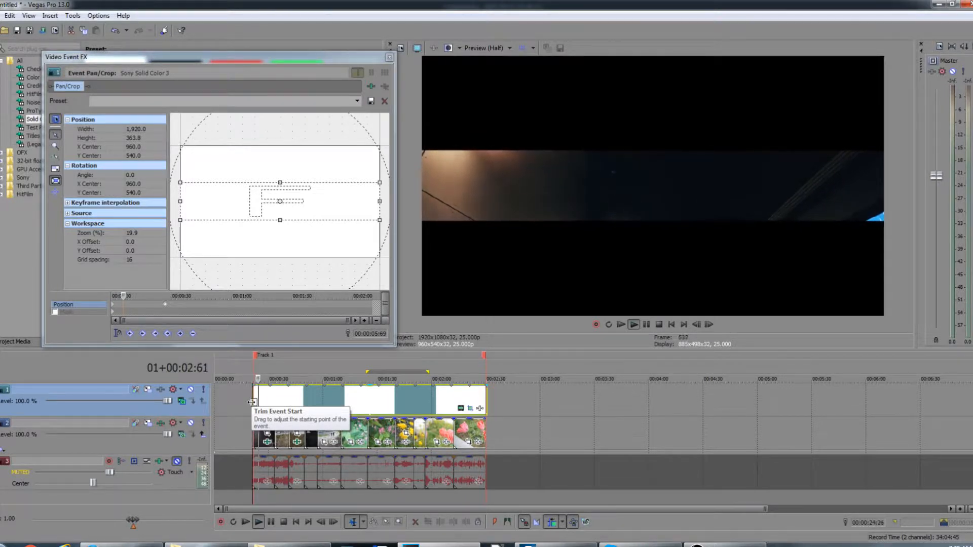
key("space")
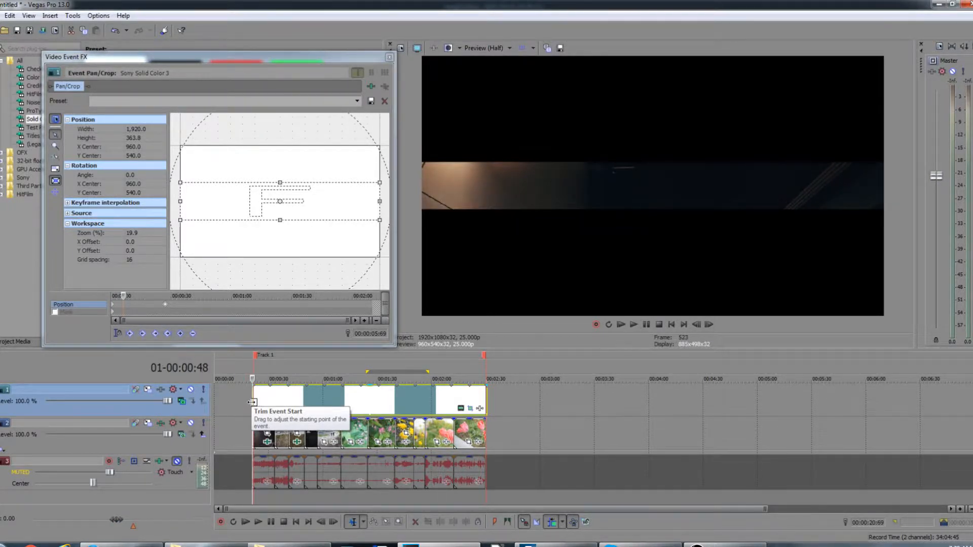
Step: Move the mask's end keyframe back near the start and preview the opening again
left_click_drag(165, 305, 122, 311)
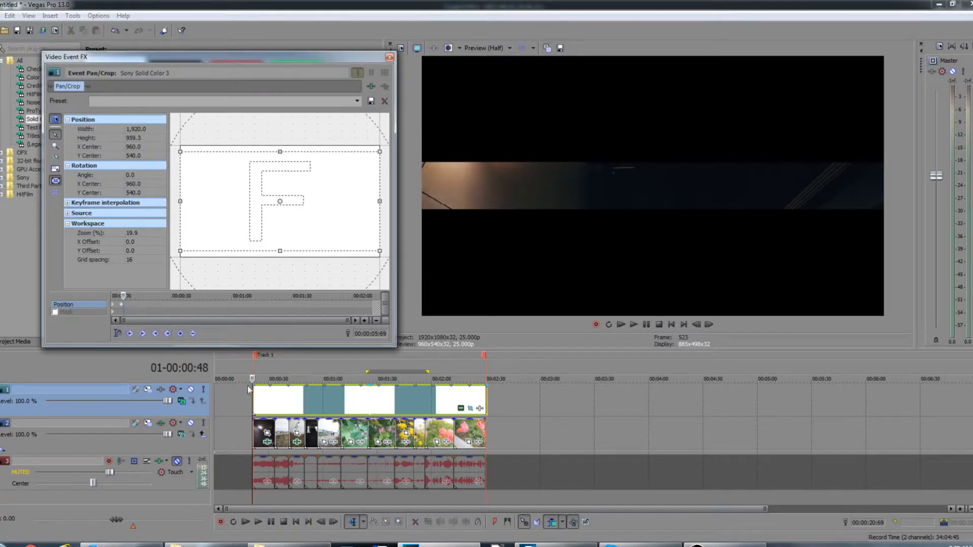
left_click(115, 303)
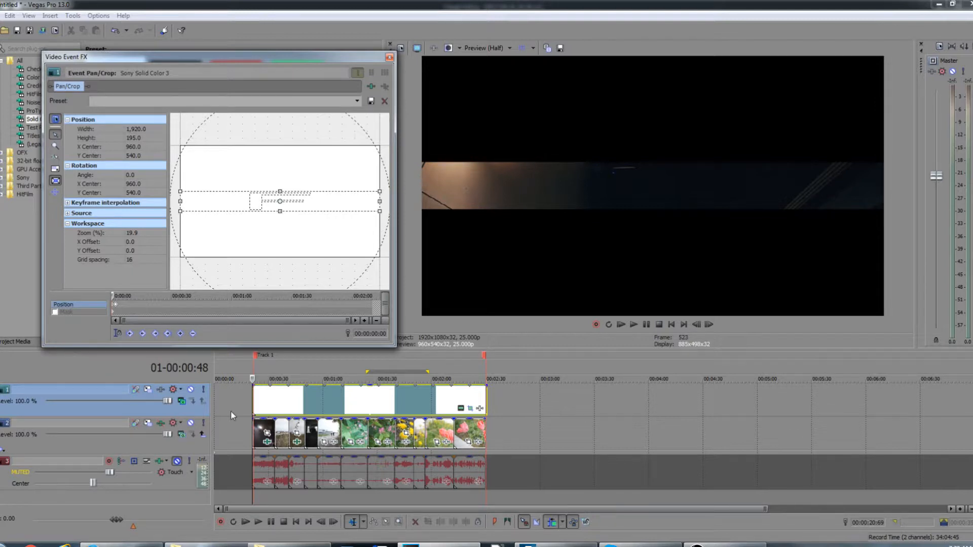
left_click(248, 398)
key("space")
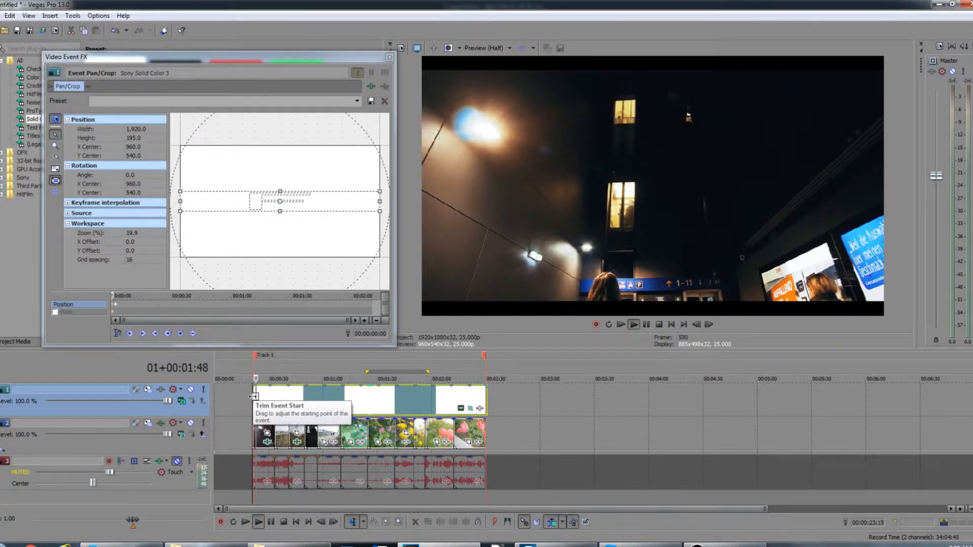
key("space")
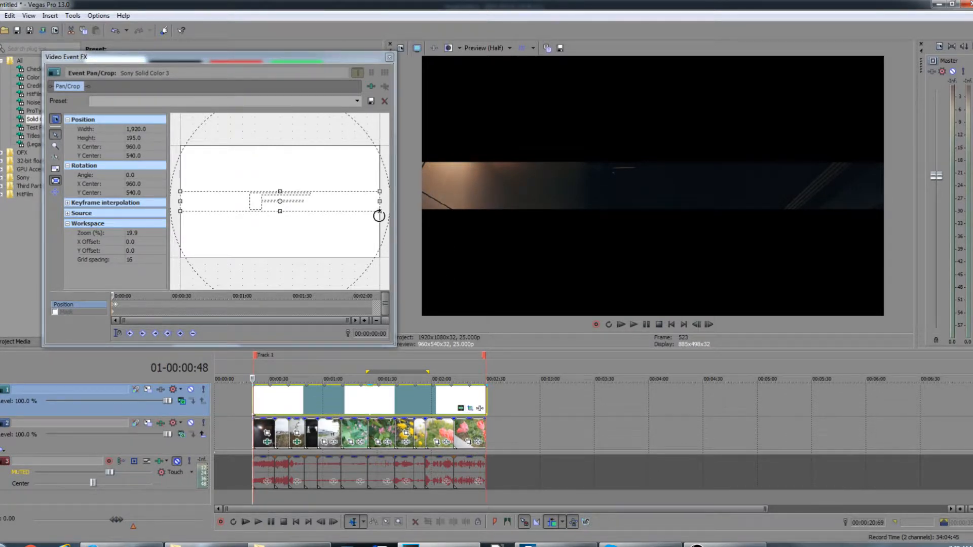
Step: Delete the mask's end keyframe and recreate it at 00:00:02:06 with a mask height of about 778
left_click(116, 307)
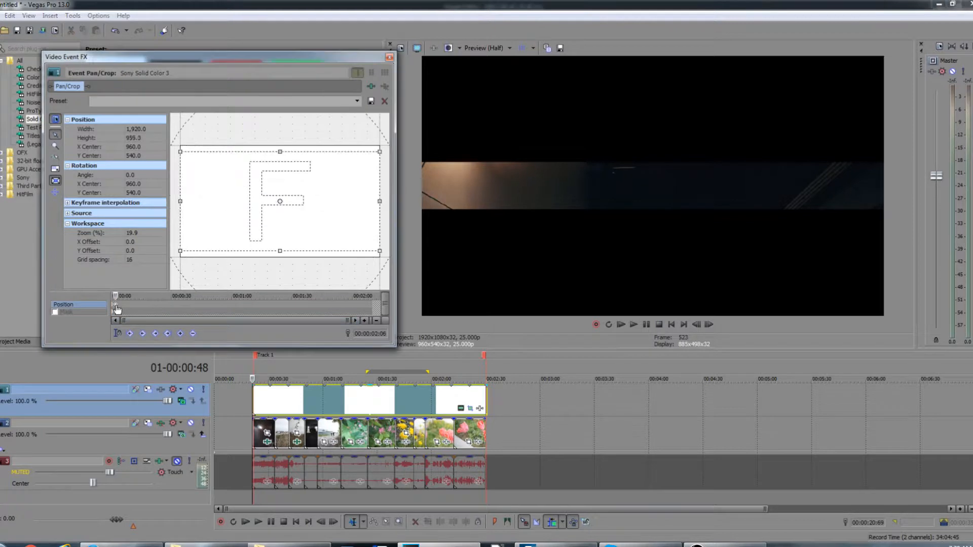
key("Delete")
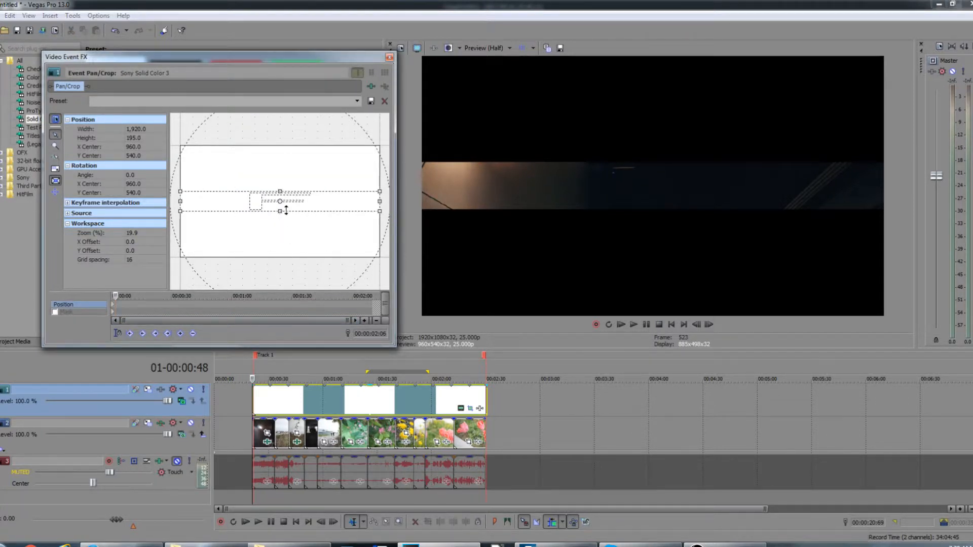
left_click_drag(280, 211, 274, 248)
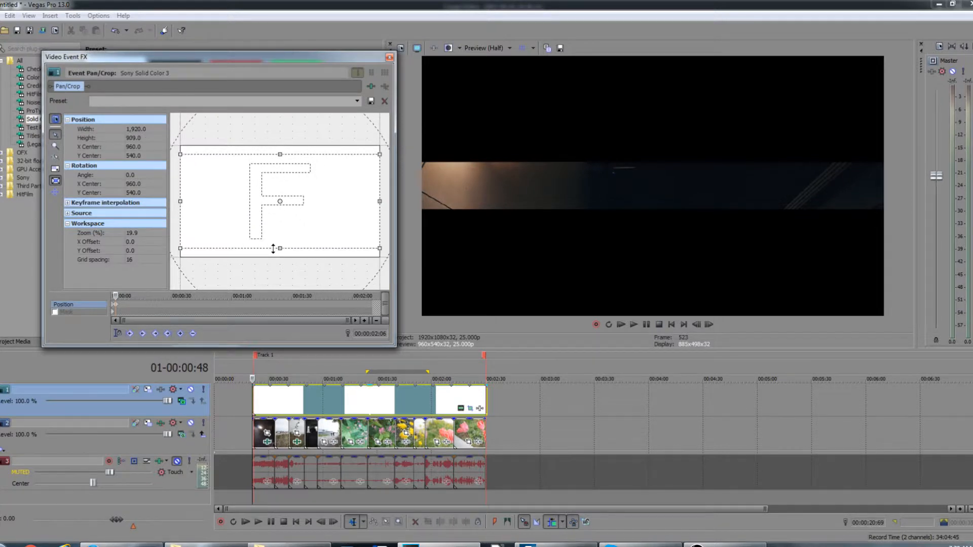
left_click(257, 393)
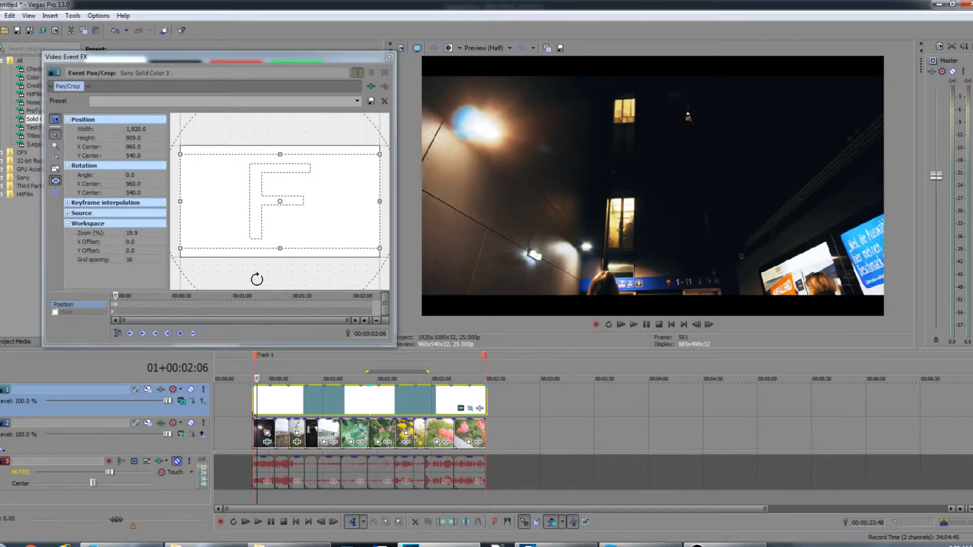
left_click_drag(280, 249, 284, 242)
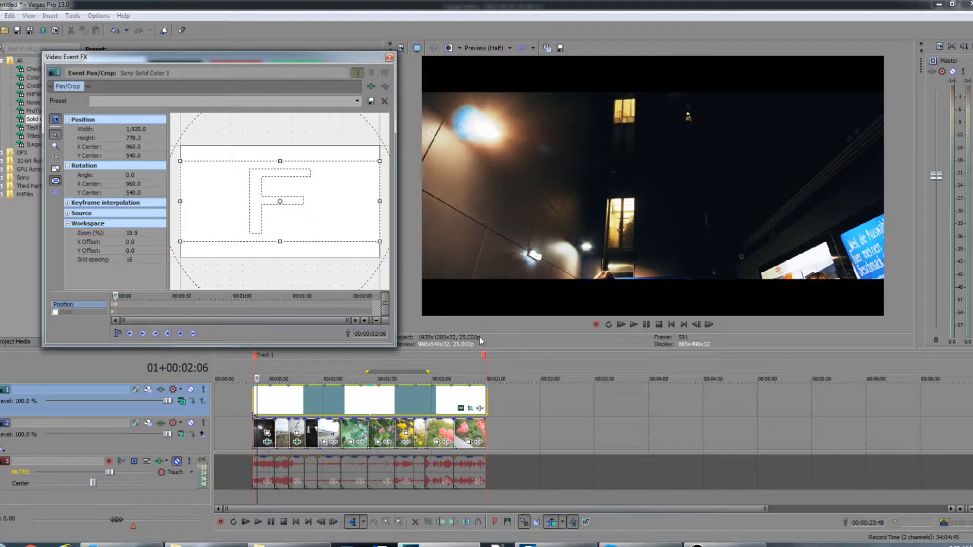
Step: Mute the white mask track to inspect the clip at about 00:00:14 without the letterbox
left_click(266, 405)
scroll(277, 409, "up", 3)
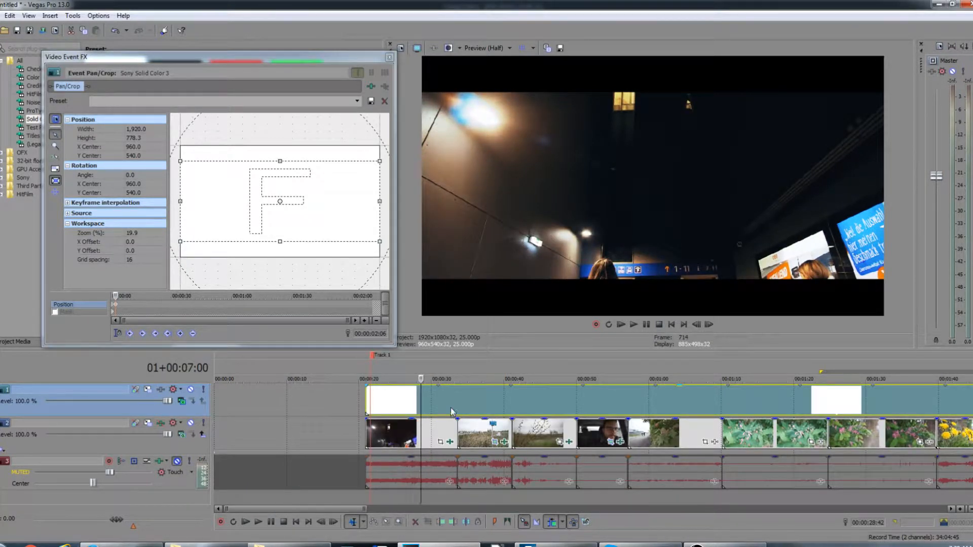
left_click(474, 410)
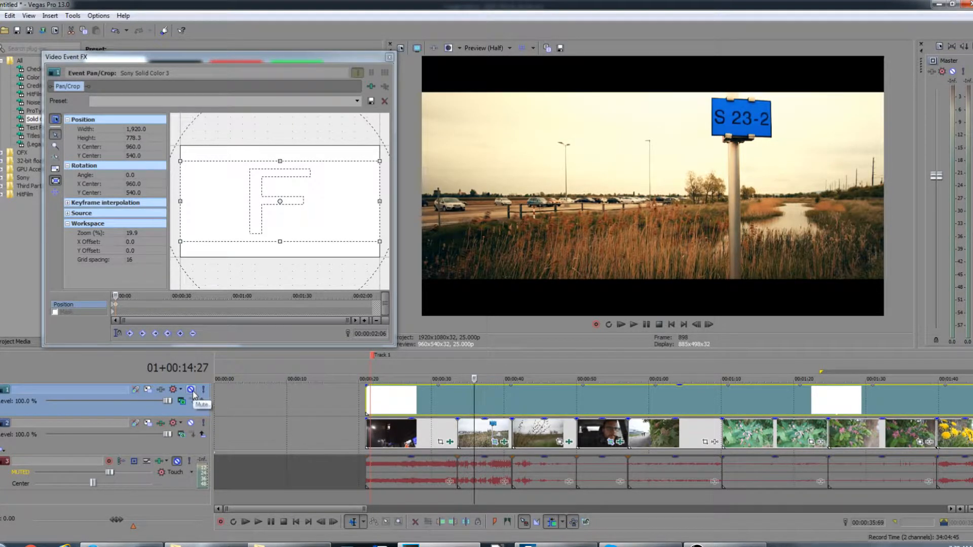
left_click(191, 390)
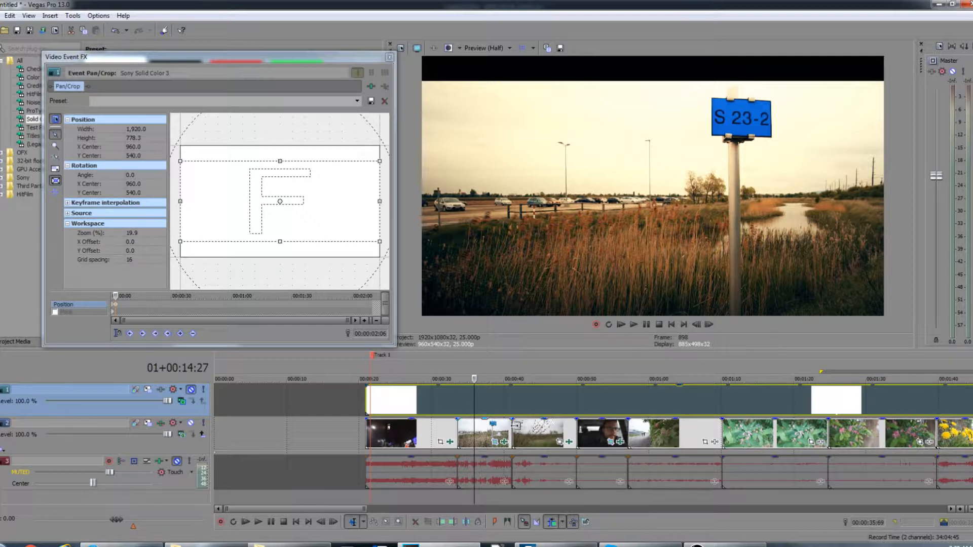
Step: Open Event Pan/Crop for the clip under the cursor and shift its frame down slightly
left_click(482, 440)
left_click(496, 442)
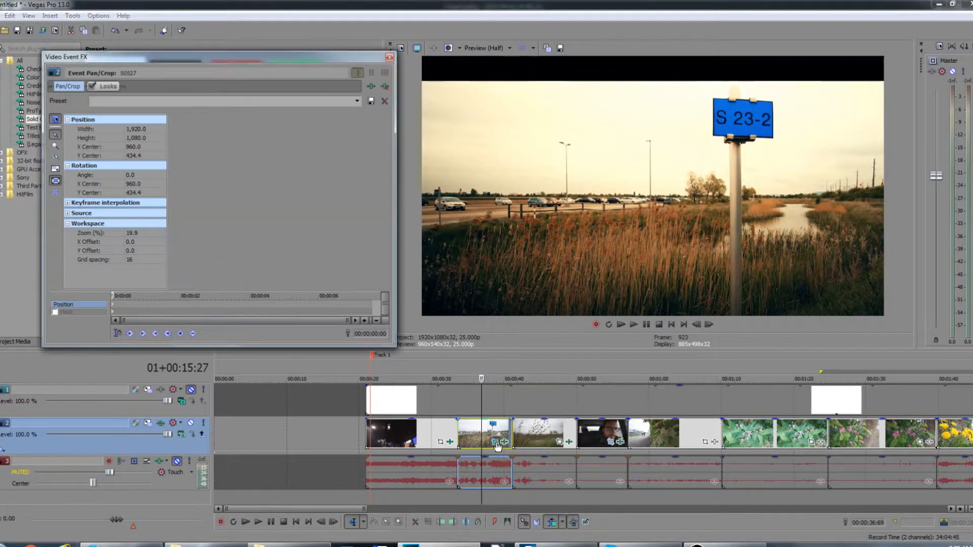
mouse_move(328, 239)
left_mouse_down()
mouse_move(329, 250)
mouse_move(328, 240)
left_mouse_up()
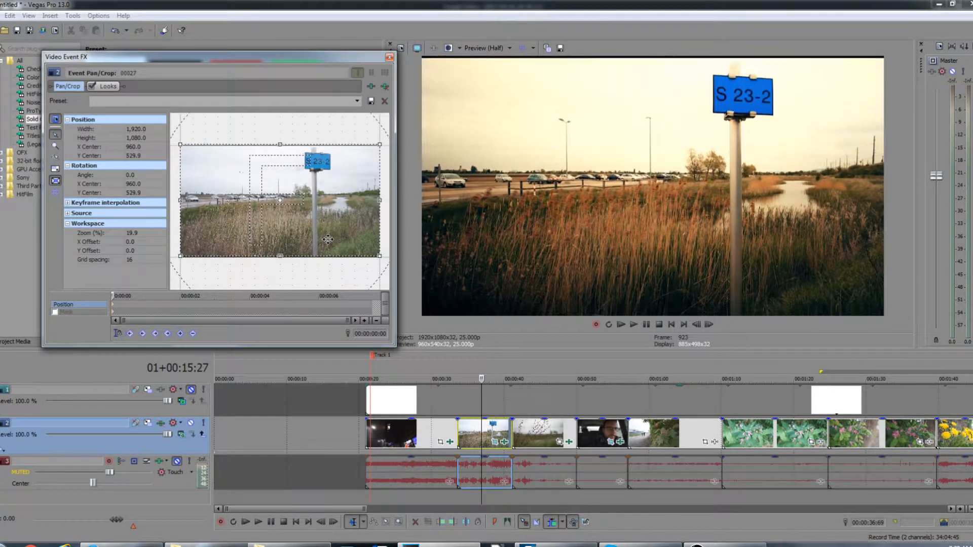
key("Down")
key("Down")
key("Down")
key("Down")
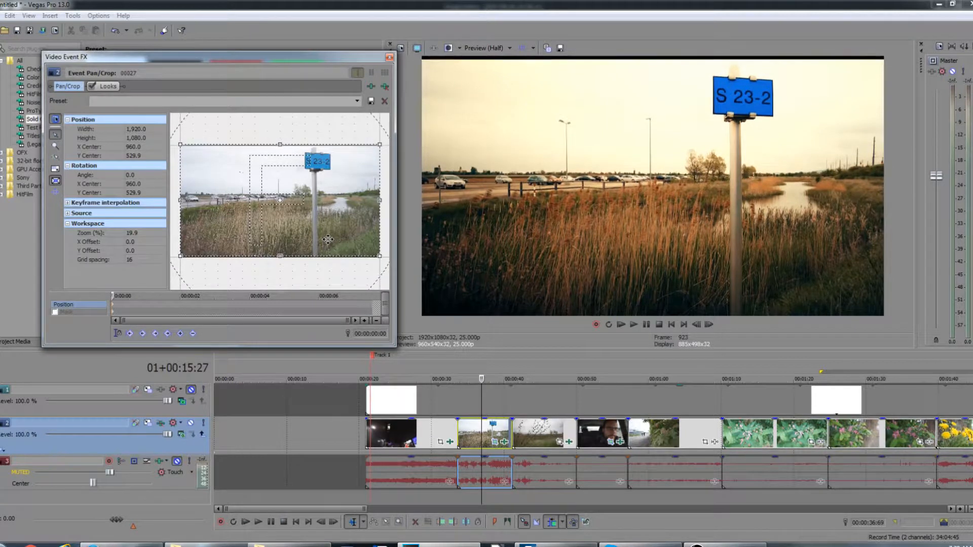
left_click_drag(328, 240, 328, 238)
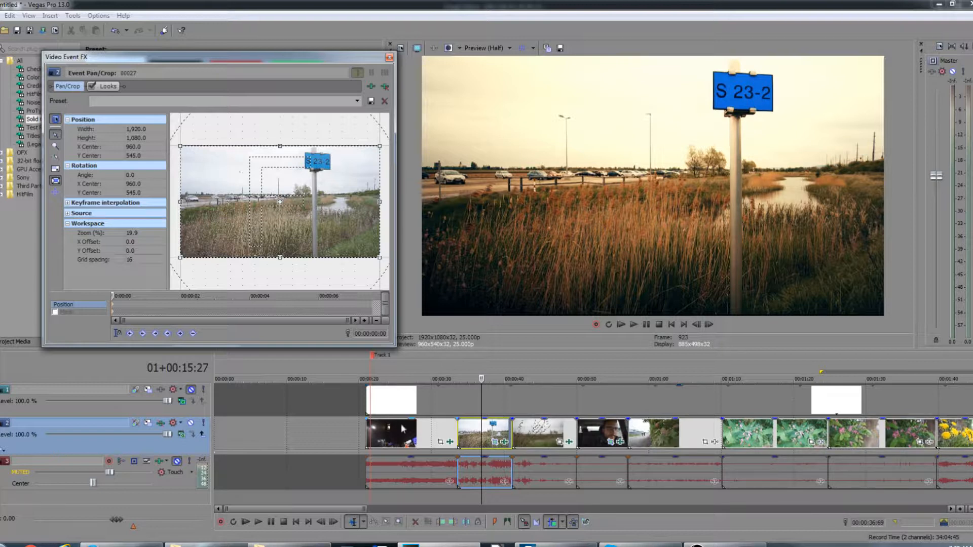
Step: Unmute the mask track, drag the clip's frame slightly, and undo that drag
left_click(191, 390)
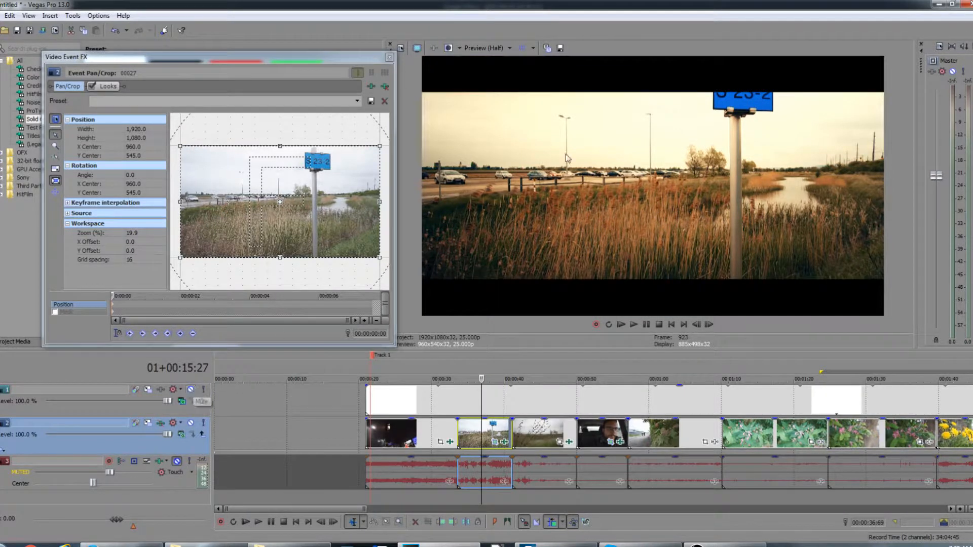
left_click(310, 236)
left_click_drag(310, 236, 310, 236)
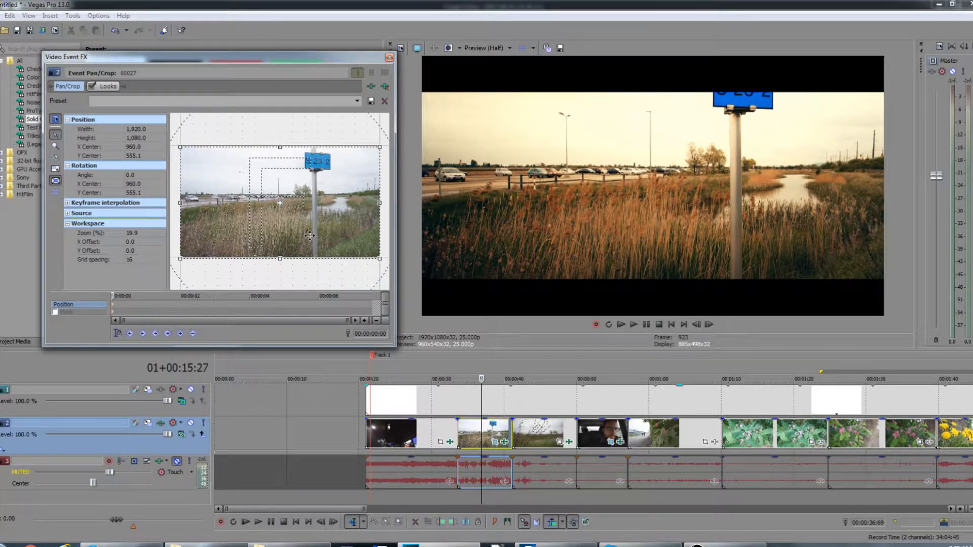
mouse_move(309, 236)
left_mouse_down()
mouse_move(303, 219)
mouse_move(311, 238)
left_mouse_up()
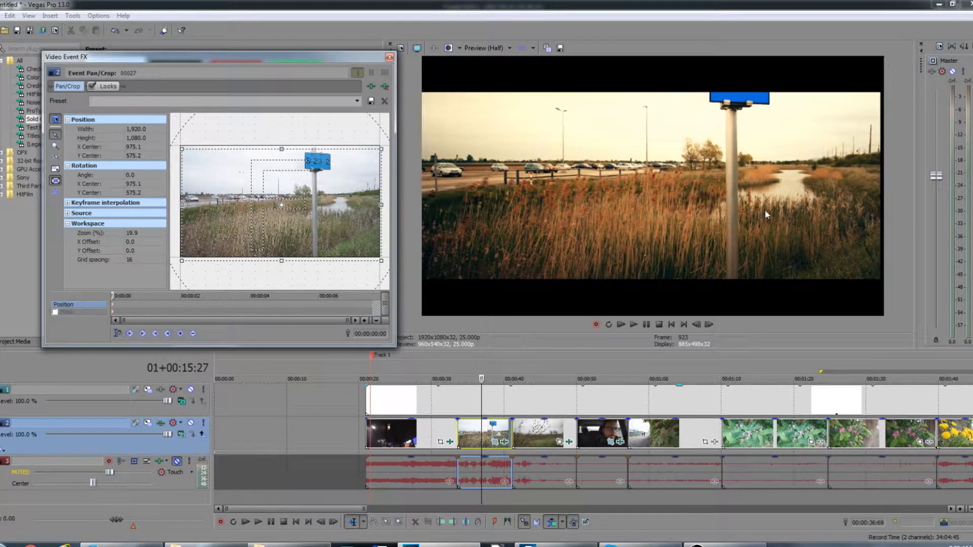
key("ctrl+z")
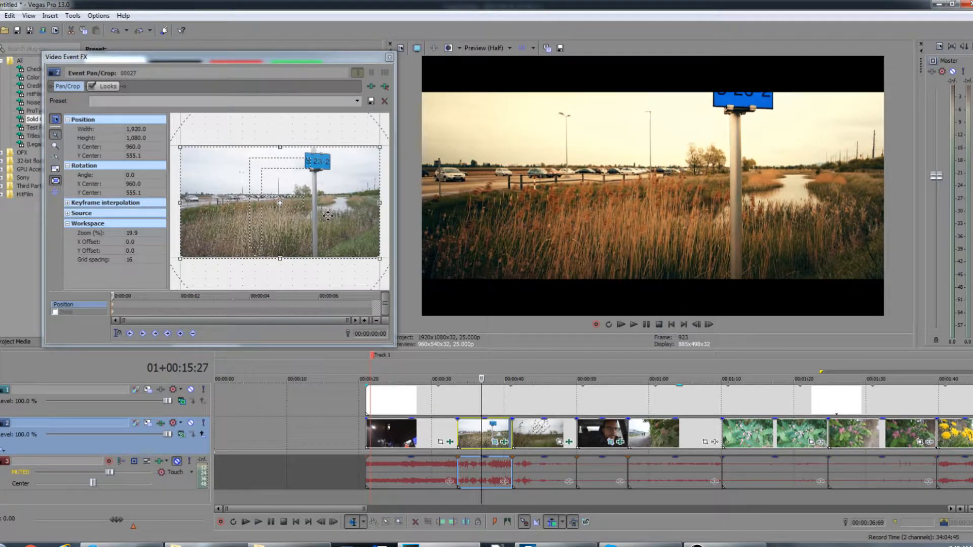
Step: Reposition the clip's frame vertically in Pan/Crop to a Y center of 394.2 within the letterbox
key("Down")
key("Down")
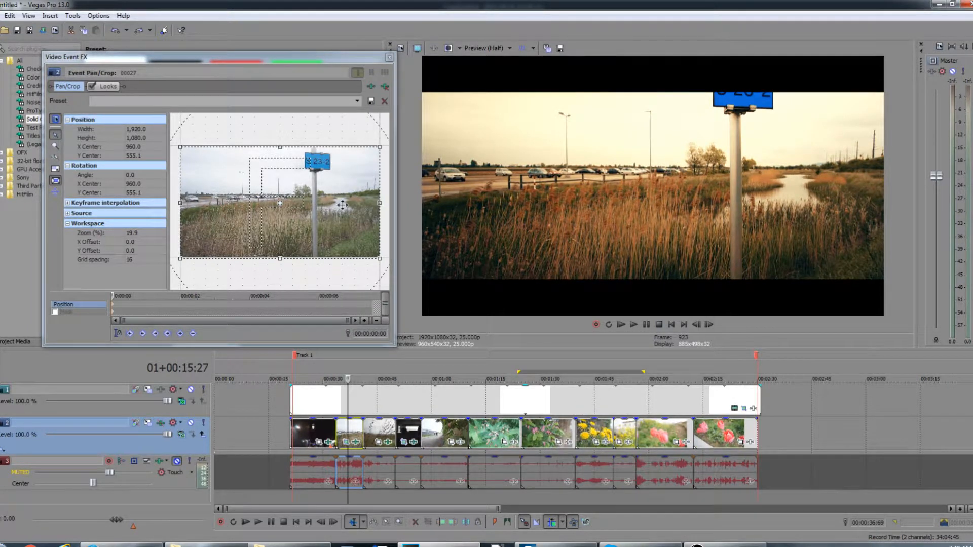
left_click(308, 196)
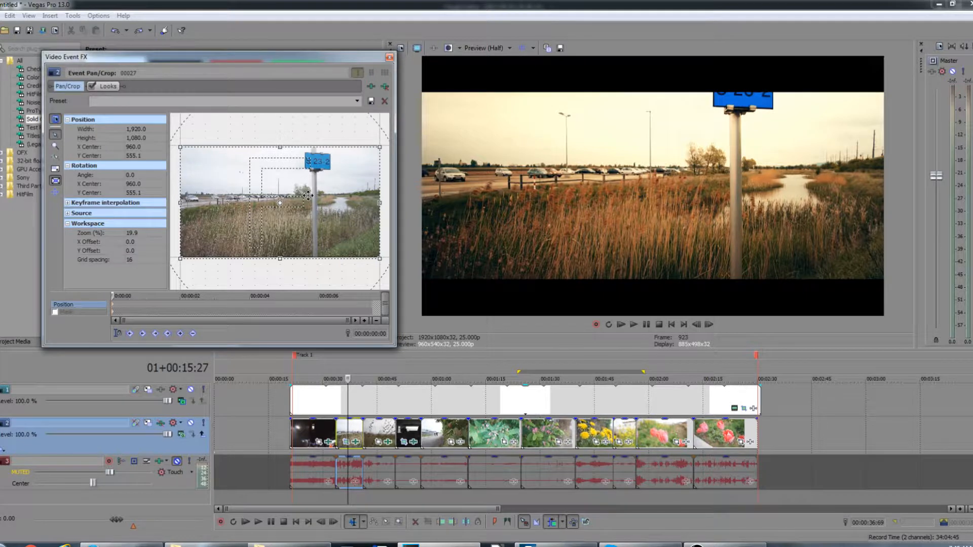
key("Down")
key("Up")
key("Up")
key("Up")
key("Up")
key("Up")
key("Up")
key("Up")
key("Up")
key("Up")
key("Up")
key("Up")
key("Up")
key("Up")
key("Up")
key("Up")
key("Up")
key("Up")
key("Up")
key("Up")
key("Up")
key("Up")
key("Up")
key("Up")
key("Up")
key("Up")
key("Up")
key("Up")
key("Up")
key("Up")
key("Up")
key("Up")
key("Up")
key("Up")
key("Up")
key("Up")
key("Up")
key("Up")
key("Up")
key("Up")
key("Up")
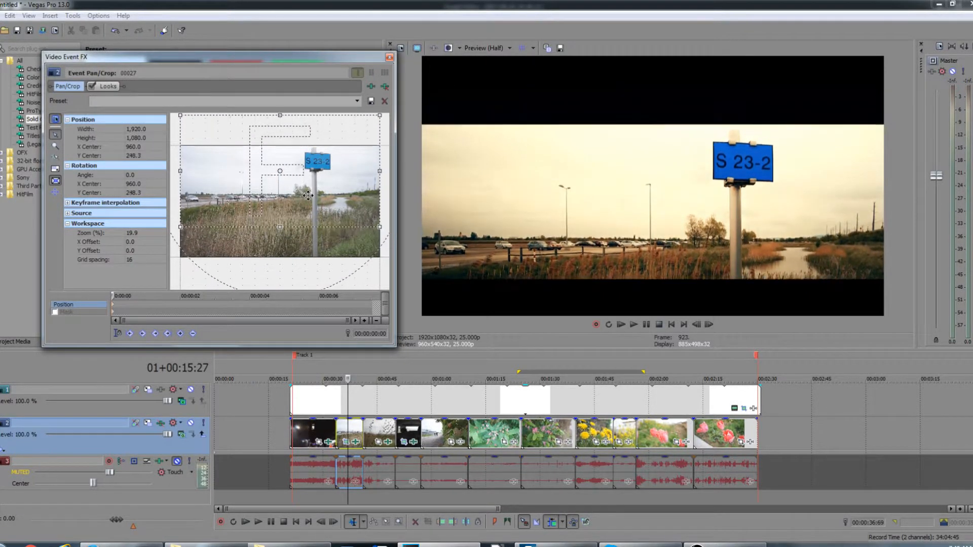
key("Up")
key("Up")
key("Up")
key("Up")
key("Up")
key("Up")
key("Up")
key("Up")
key("Up")
key("Up")
key("Up")
key("Up")
key("Up")
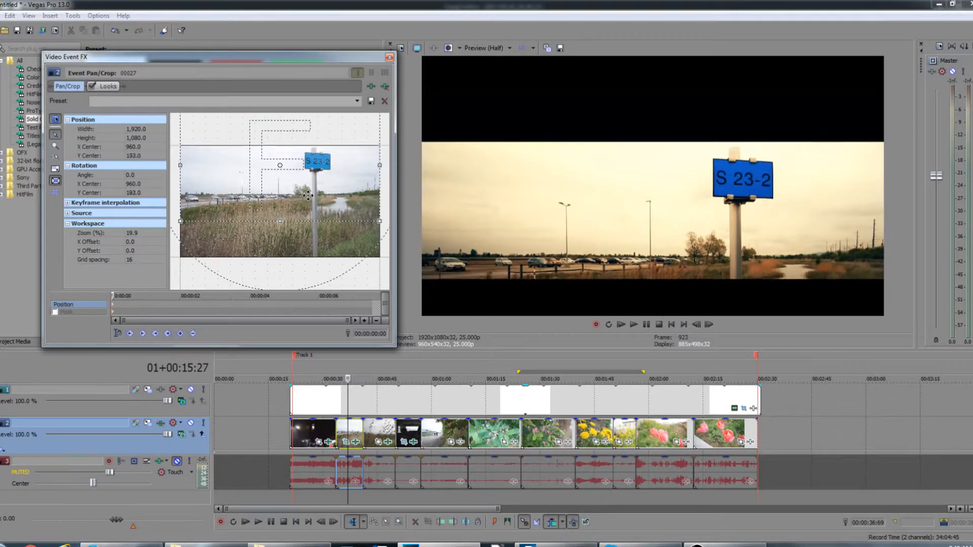
key("Down")
key("Down")
key("Down")
key("Down")
key("Down")
key("Down")
key("Down")
key("Down")
key("Down")
key("Down")
key("Down")
key("Down")
key("Down")
key("Down")
key("Down")
key("Down")
key("Down")
key("Down")
key("Down")
key("Down")
key("Down")
key("Down")
key("Down")
key("Down")
key("Down")
key("Down")
key("Down")
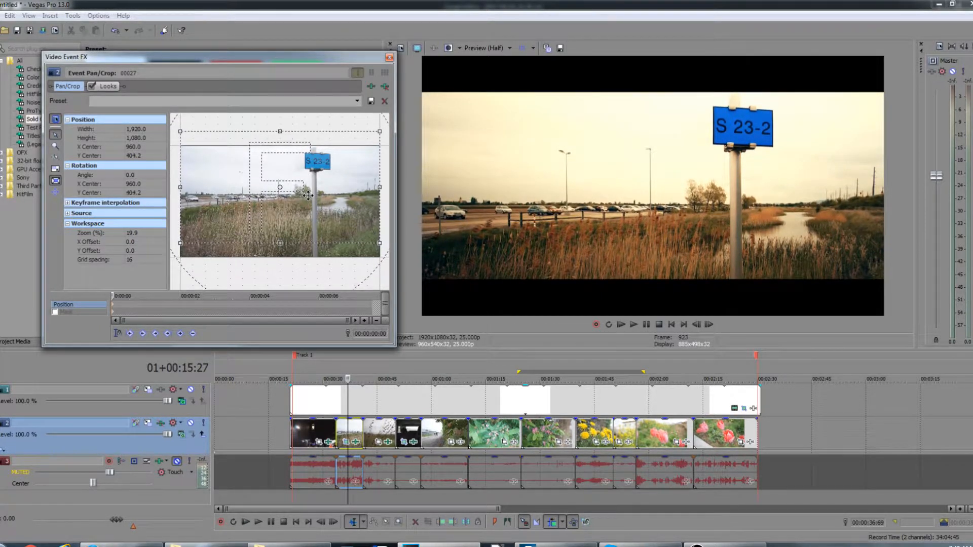
key("Up")
key("Up")
key("Up")
key("Up")
key("Up")
key("Up")
key("Up")
key("Up")
key("Up")
key("Up")
key("Up")
key("Up")
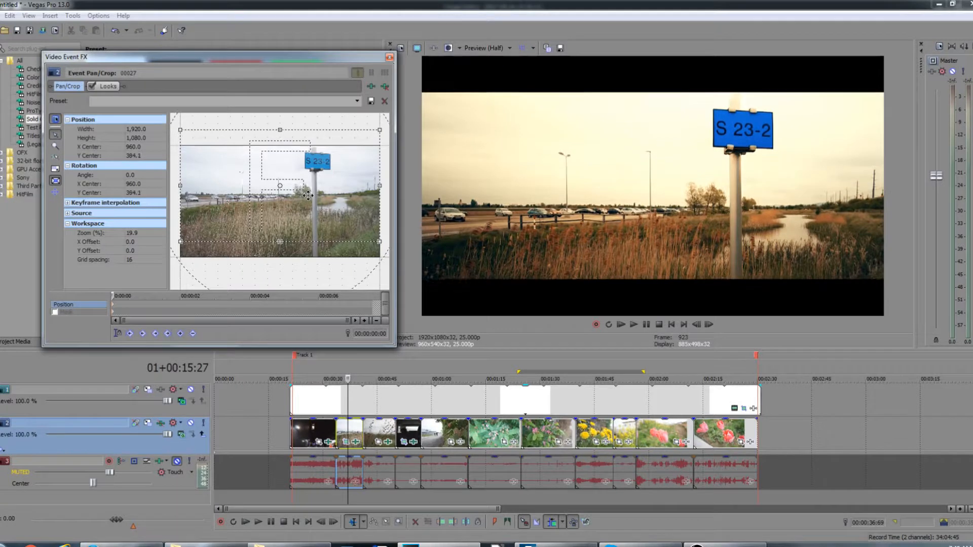
key("Down")
key("Down")
key("Down")
key("Down")
key("Down")
key("Down")
key("Down")
key("Down")
key("Down")
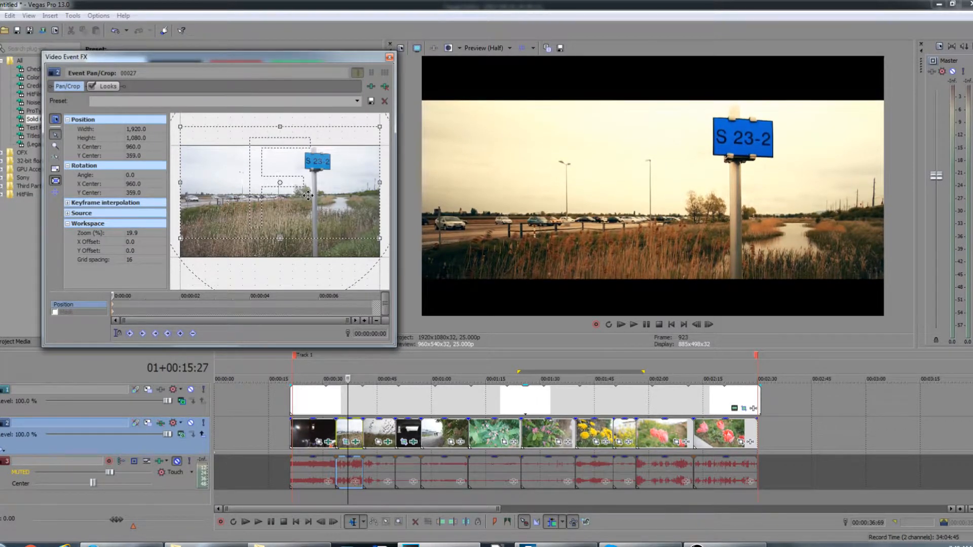
key("Down")
key("Down")
key("Down")
key("Down")
key("Down")
key("Down")
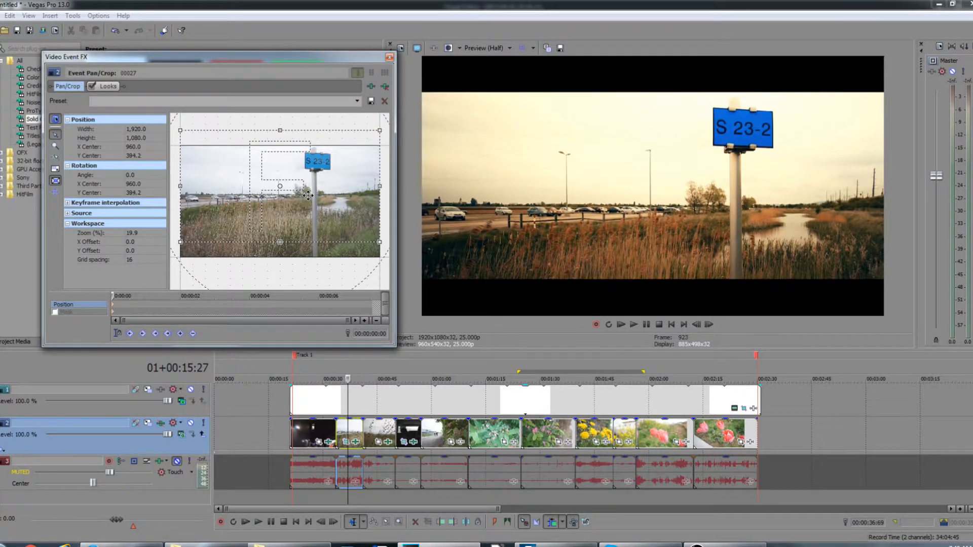
key("Up")
key("Up")
key("Up")
key("Up")
key("Up")
key("Up")
key("Up")
key("Up")
key("Up")
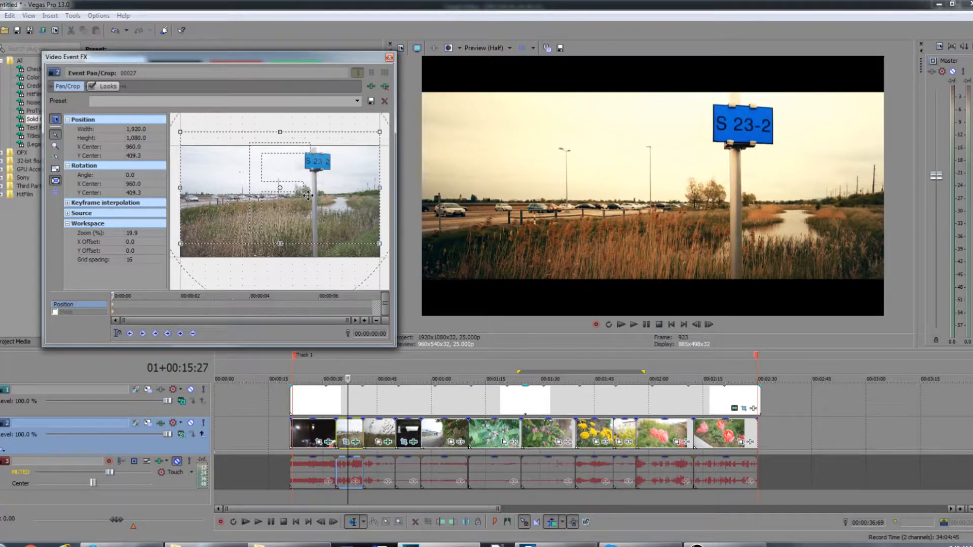
key("Down")
key("Down")
key("Down")
key("Down")
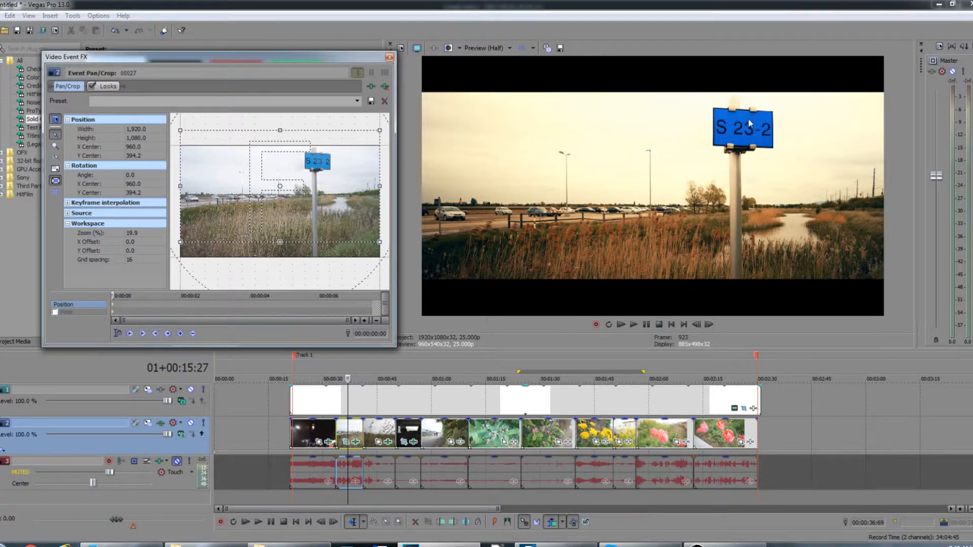
Step: Move to the clip at about 00:00:24, toggle the mask track's mute to compare, and open then close its effects window
left_click(379, 436)
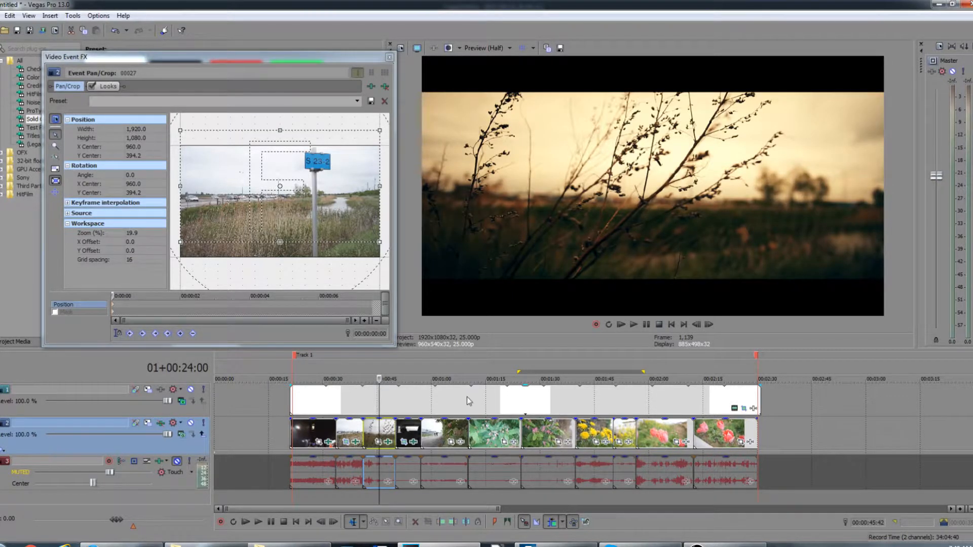
left_click(191, 389)
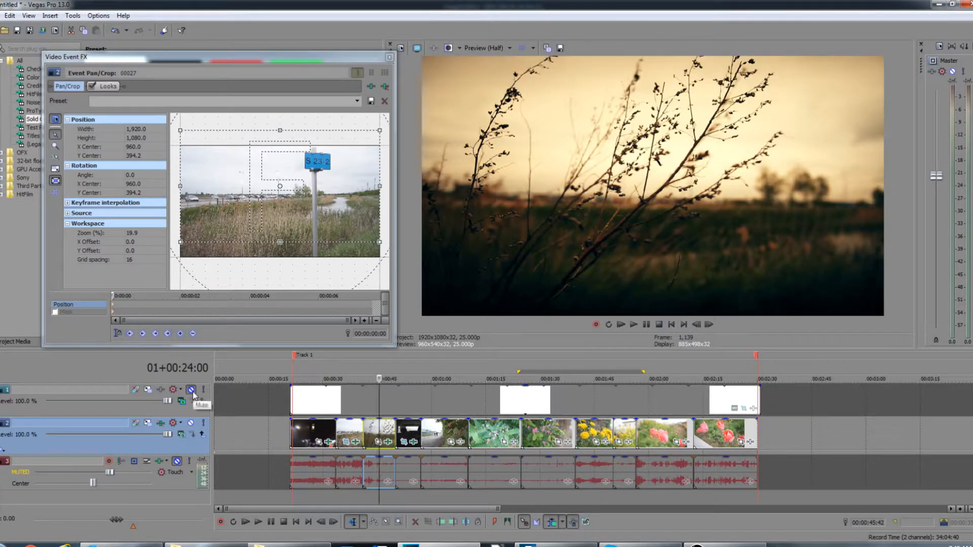
left_click(191, 390)
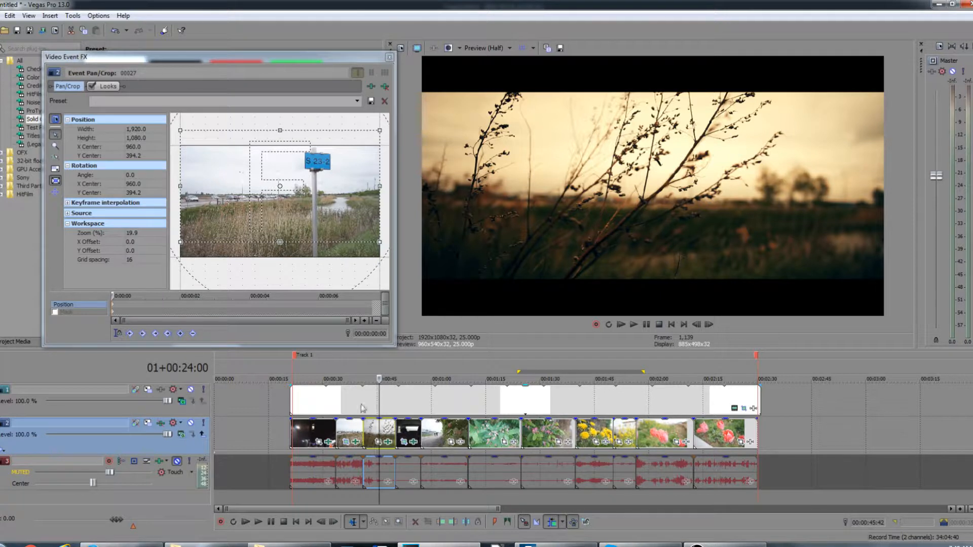
left_click(389, 443)
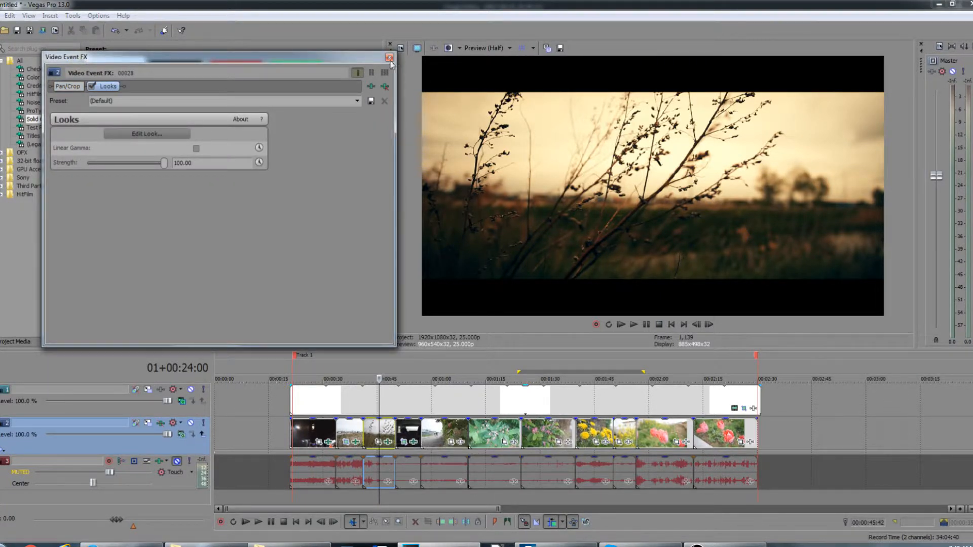
left_click(389, 57)
Step: Reposition the clip's frame vertically in Pan/Crop to a Y center of 404.2 and close the window
scroll(654, 450, "up", 3)
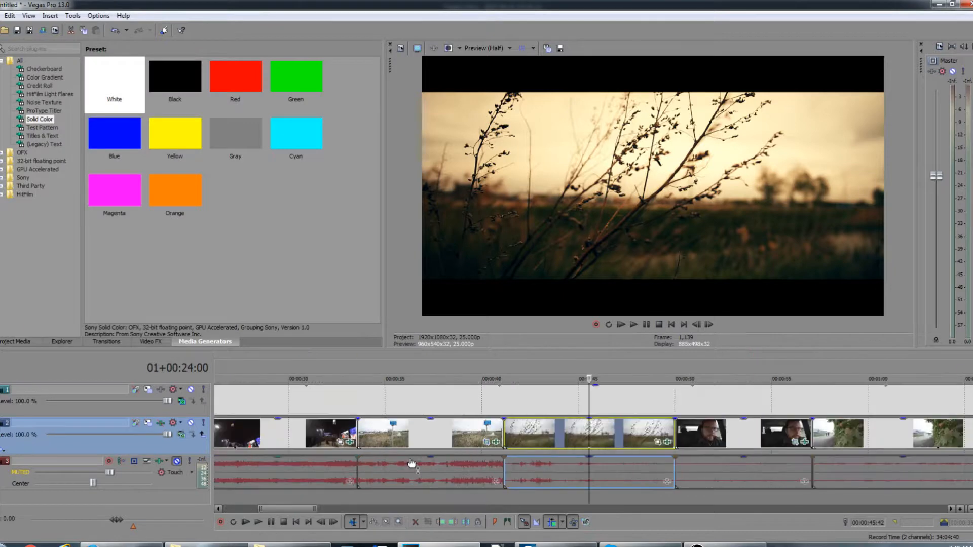
left_click(658, 442)
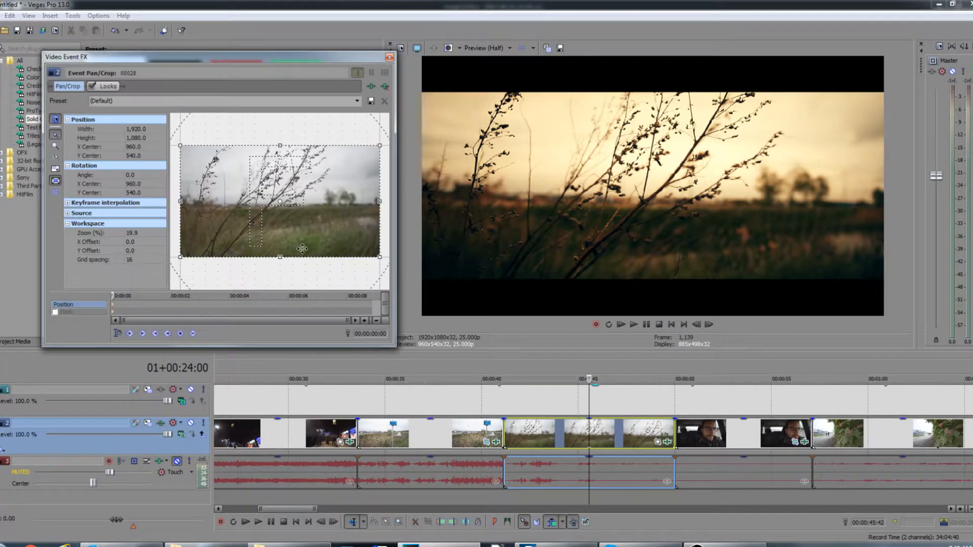
left_click_drag(303, 248, 302, 237)
key("Up")
key("Up")
key("Up")
key("Up")
key("Up")
key("Up")
key("Up")
key("Up")
key("Up")
key("Up")
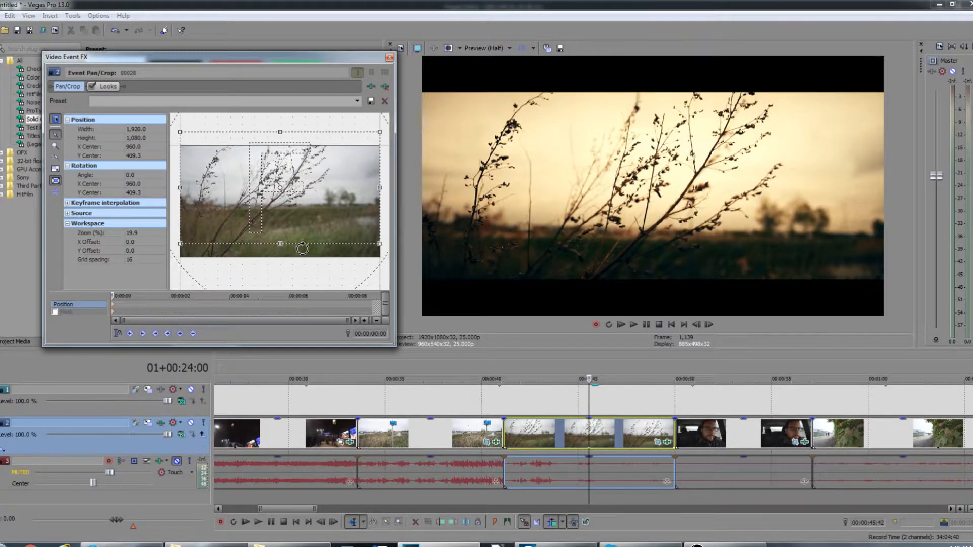
key("Down")
key("Down")
key("Down")
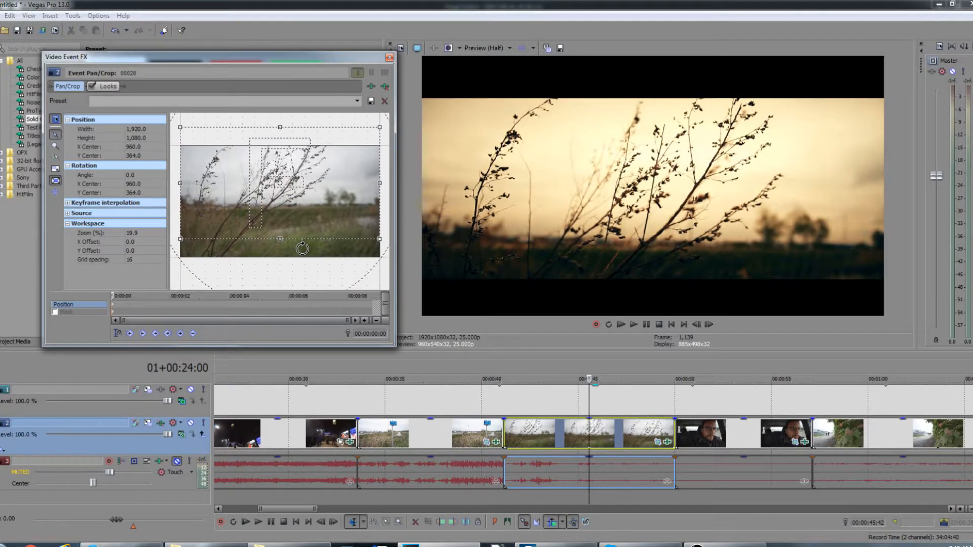
key("Down")
key("Down")
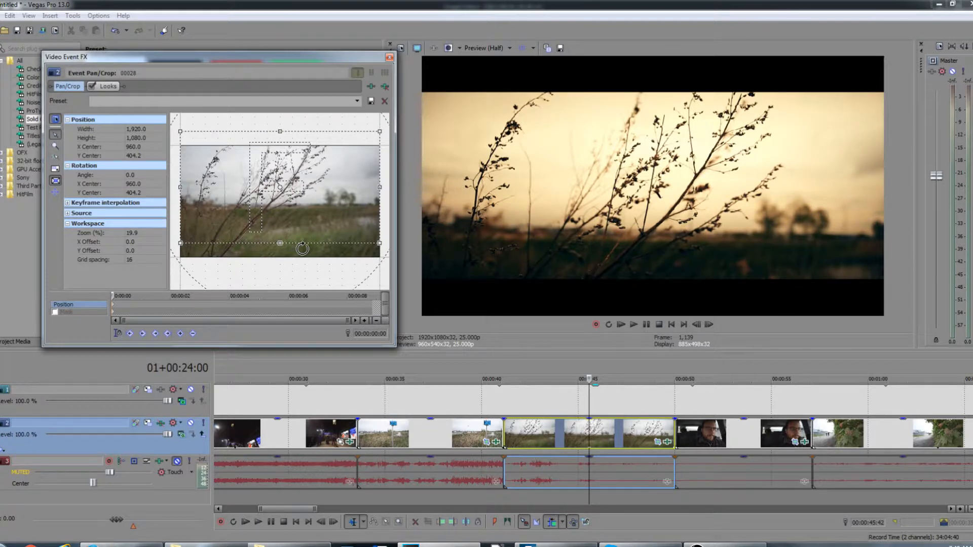
left_click(389, 56)
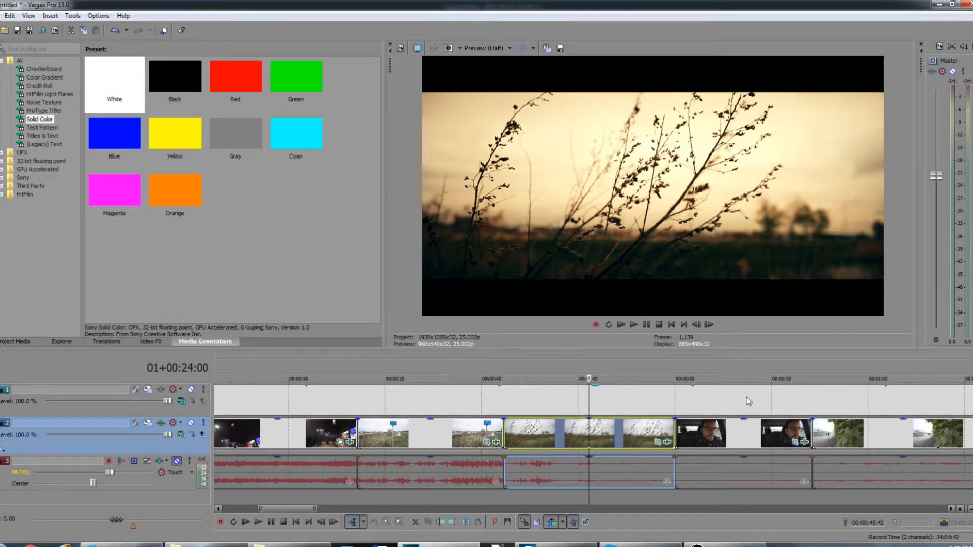
Step: Move to the driving clip at about 00:00:31 and toggle the mask track's mute to inspect its framing
left_click(746, 401)
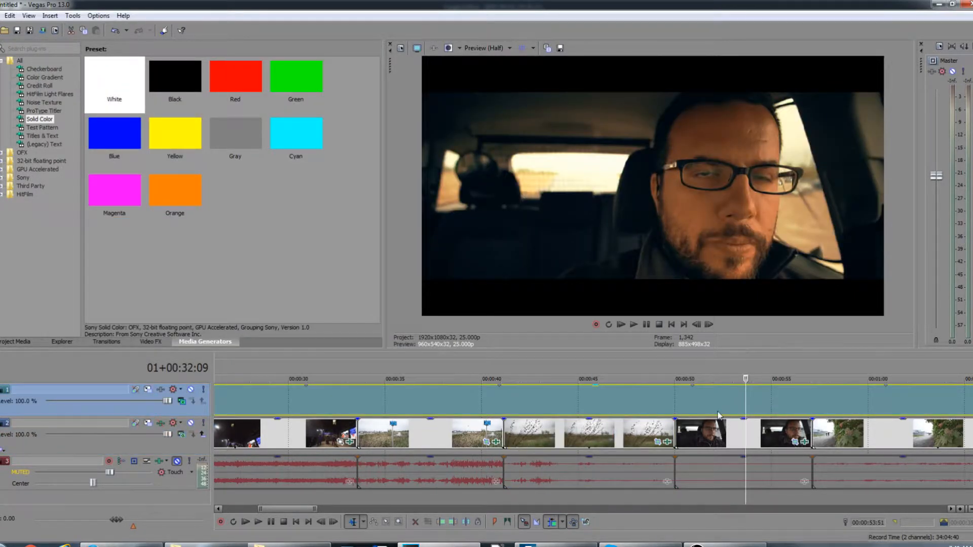
left_click(730, 405)
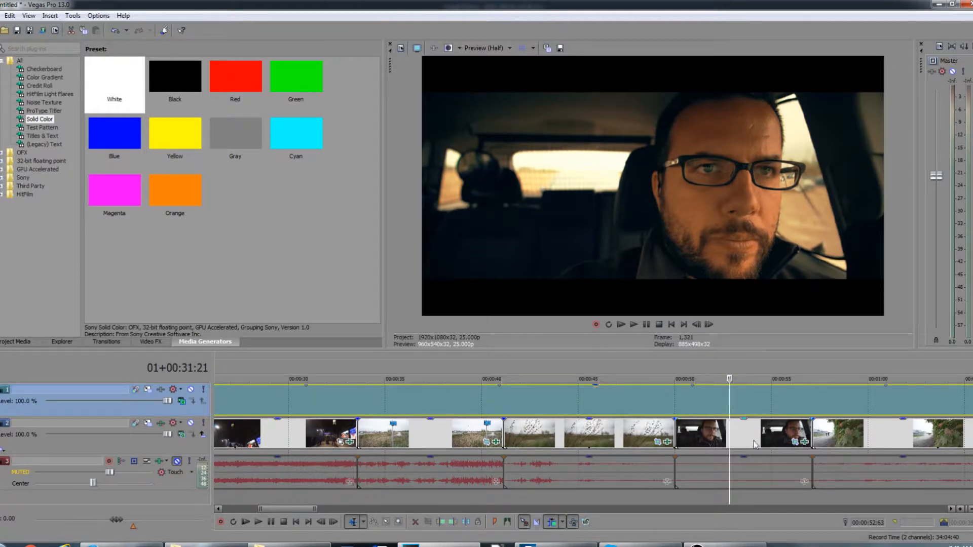
left_click(191, 391)
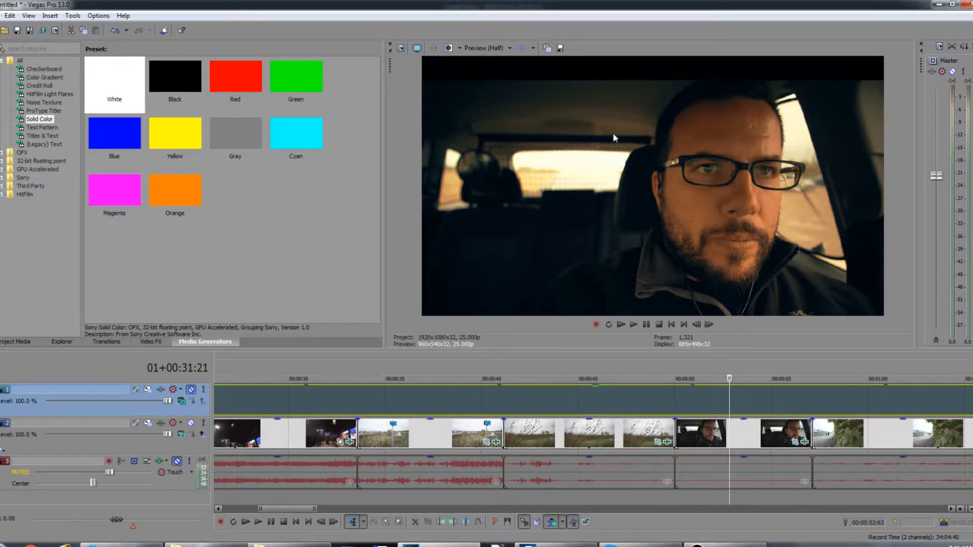
left_click(191, 389)
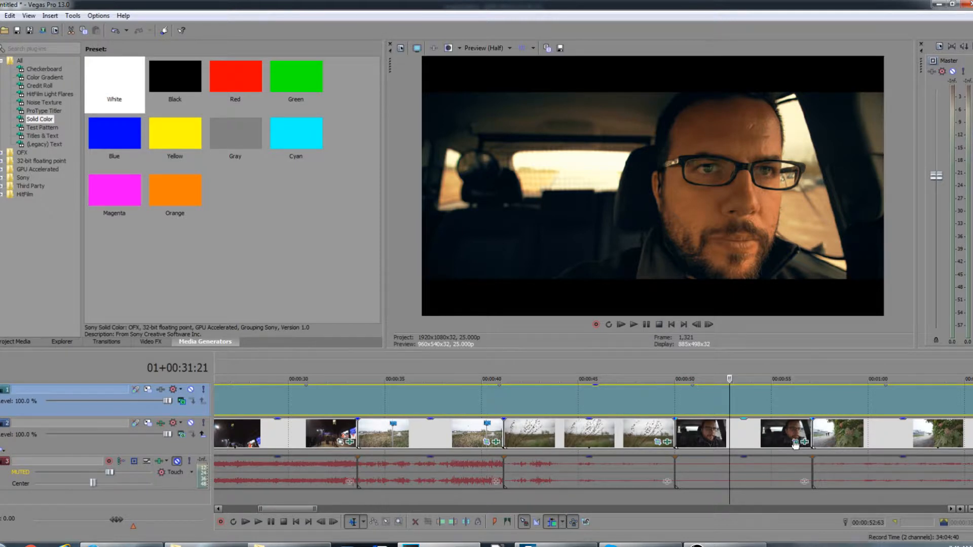
Step: Open Pan/Crop for the driving clip and shift its frame vertically to a Y center of 474.6
left_click(724, 431)
left_click_drag(309, 232, 309, 233)
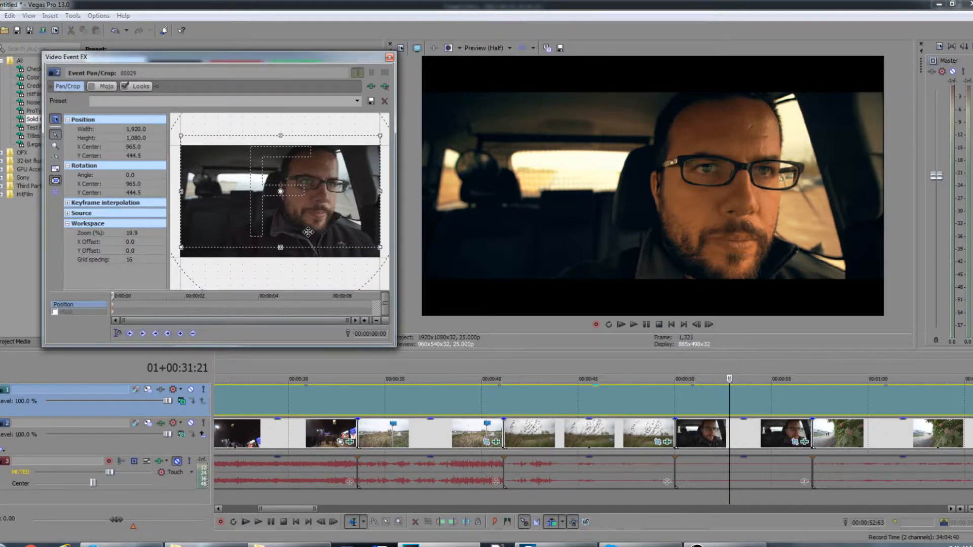
key("Down")
key("Down")
key("Down")
key("Down")
key("Down")
key("Down")
key("Down")
key("Down")
key("Down")
key("Down")
key("Down")
key("Down")
key("Down")
key("Down")
key("Down")
key("Down")
key("Down")
key("Down")
key("Down")
key("Down")
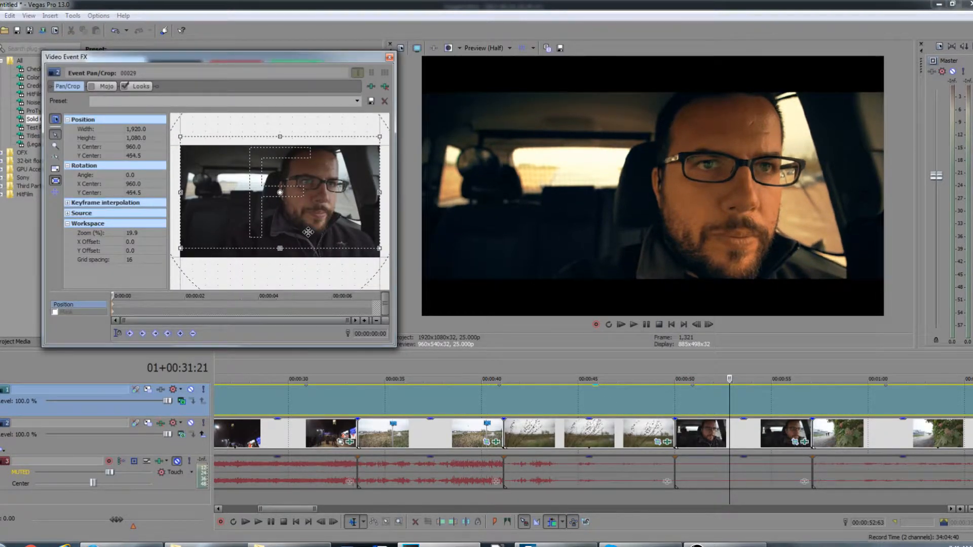
key("Up")
key("Up")
key("Up")
key("Up")
key("Up")
key("Up")
key("Up")
key("Up")
key("Up")
key("Up")
key("Up")
key("Up")
key("Up")
key("Up")
key("Up")
key("Up")
key("Up")
key("Up")
key("Up")
key("Up")
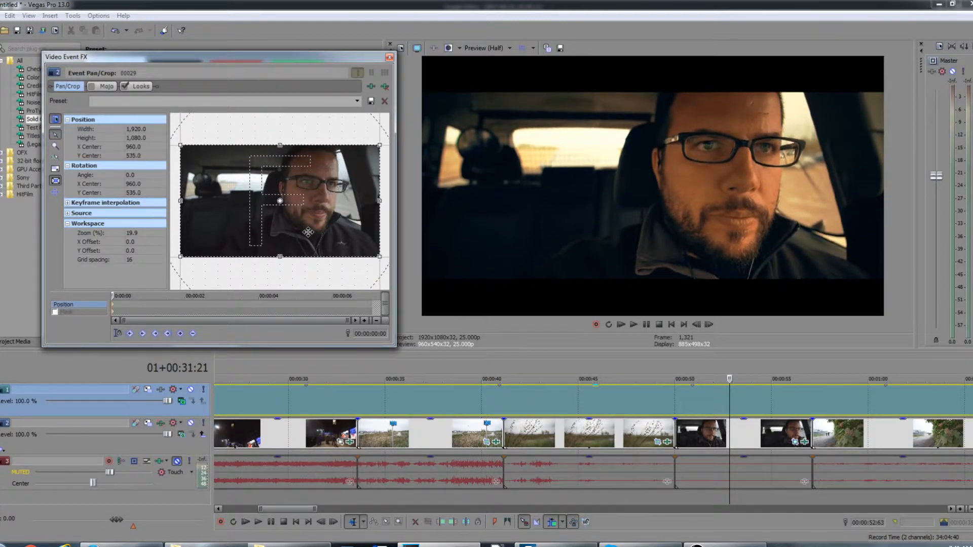
key("Down")
key("Down")
key("Down")
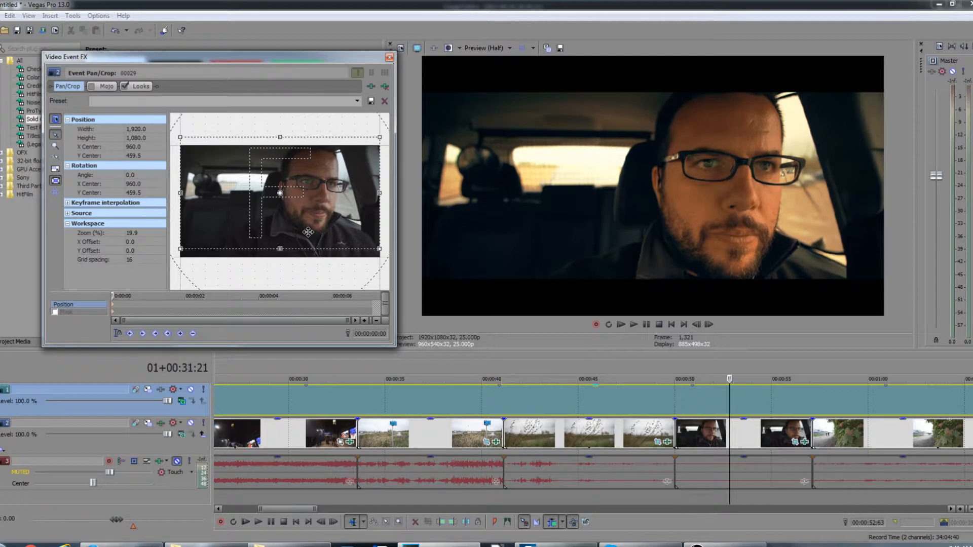
key("Down")
key("Down")
key("Down")
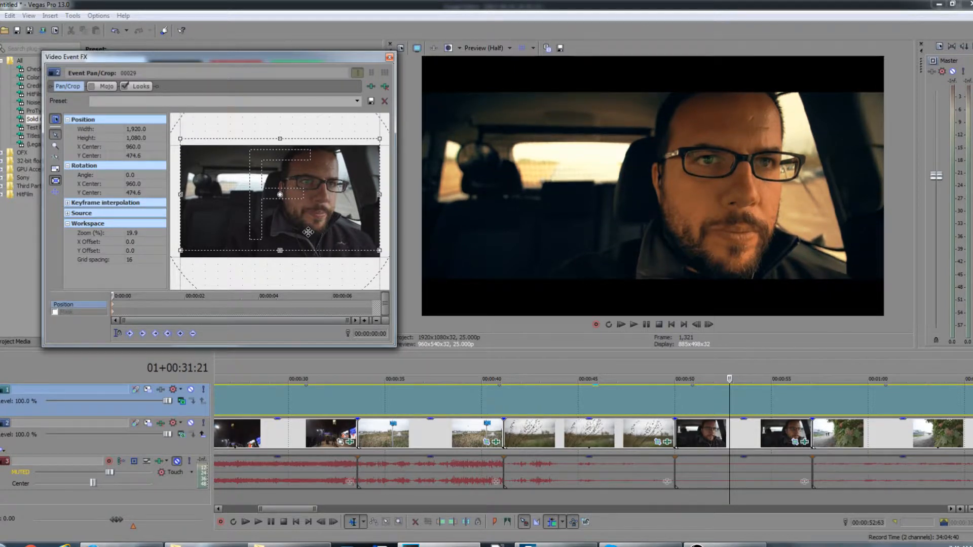
Step: Play back the driving clip briefly and close the Pan/Crop window
left_click(696, 425)
key("space")
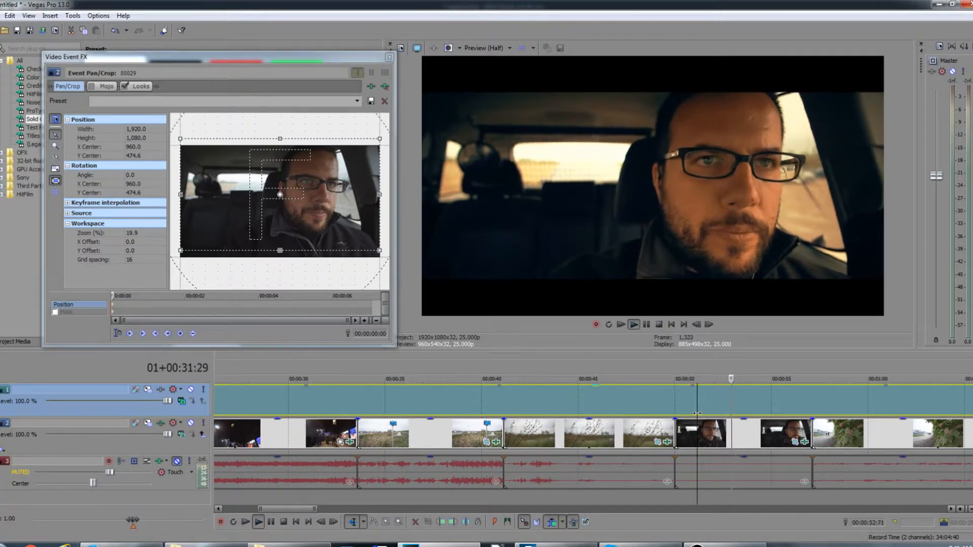
key("space")
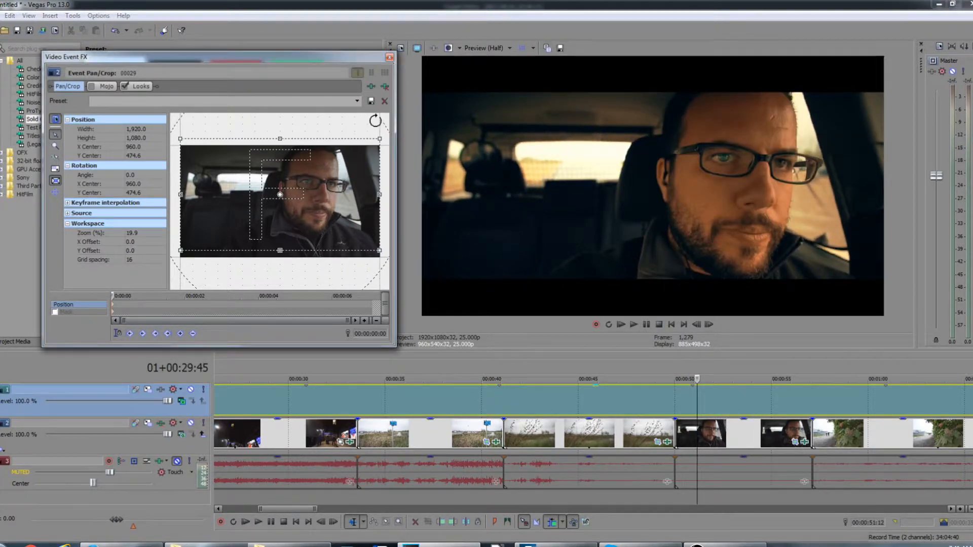
left_click(389, 58)
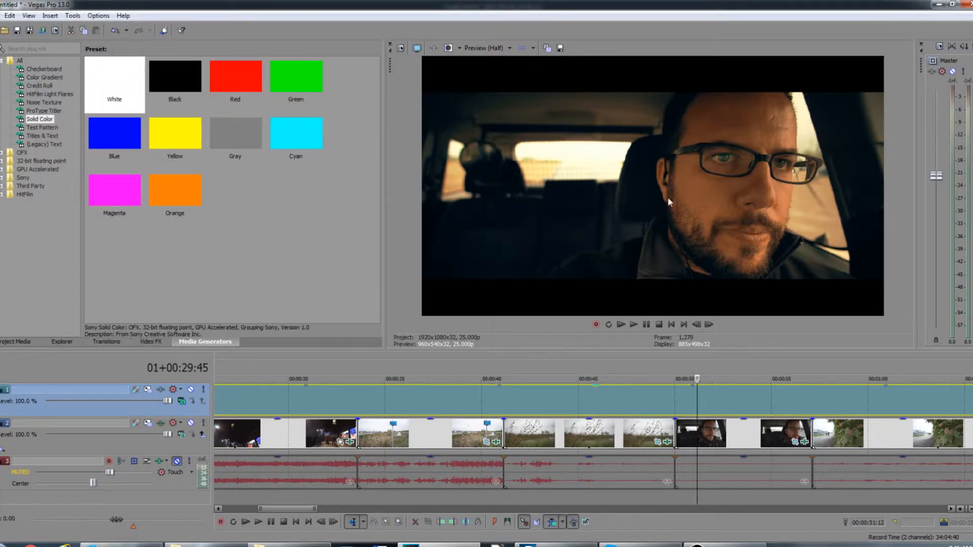
Step: Toggle the Looks effect on the clip at about 00:00:23 off and on to compare, then close the effects window
left_click(584, 400)
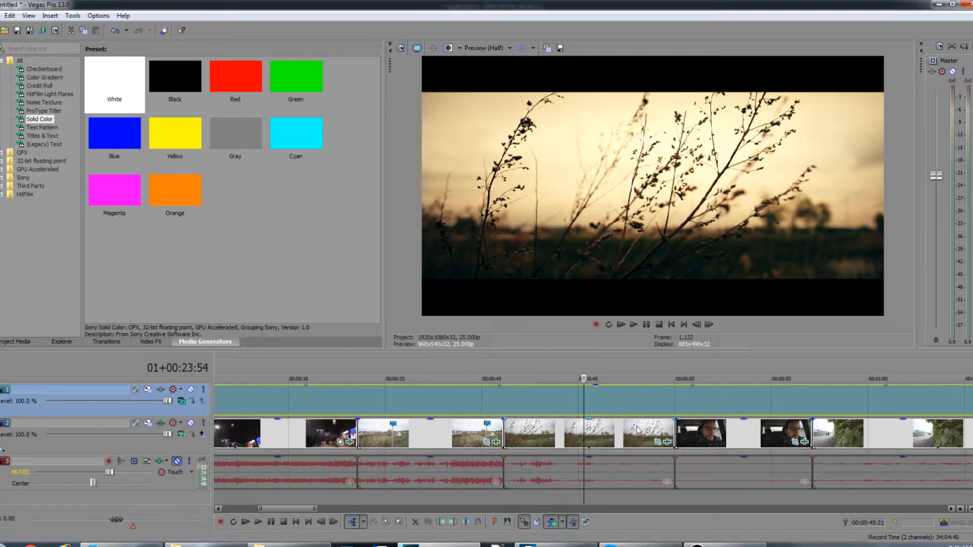
left_click(666, 443)
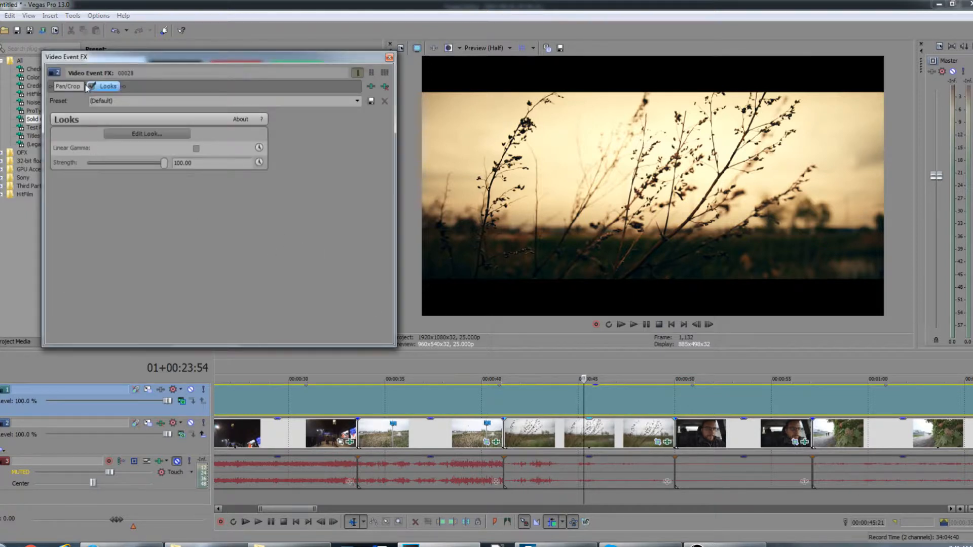
left_click(92, 87)
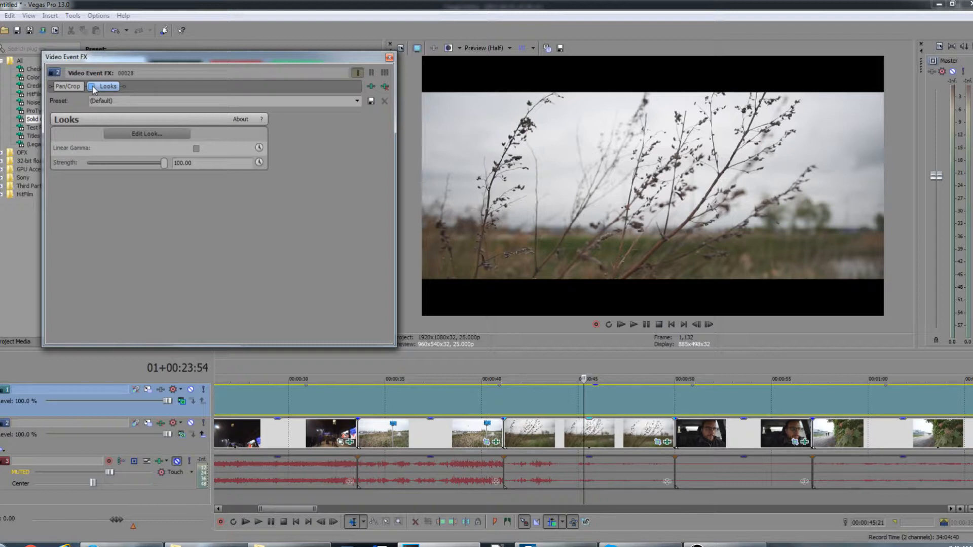
left_click(92, 86)
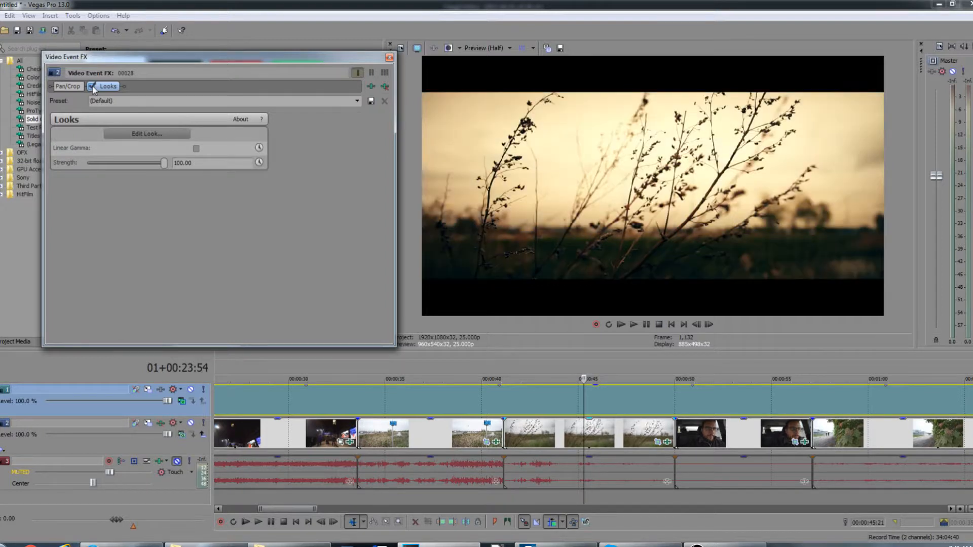
left_click(390, 56)
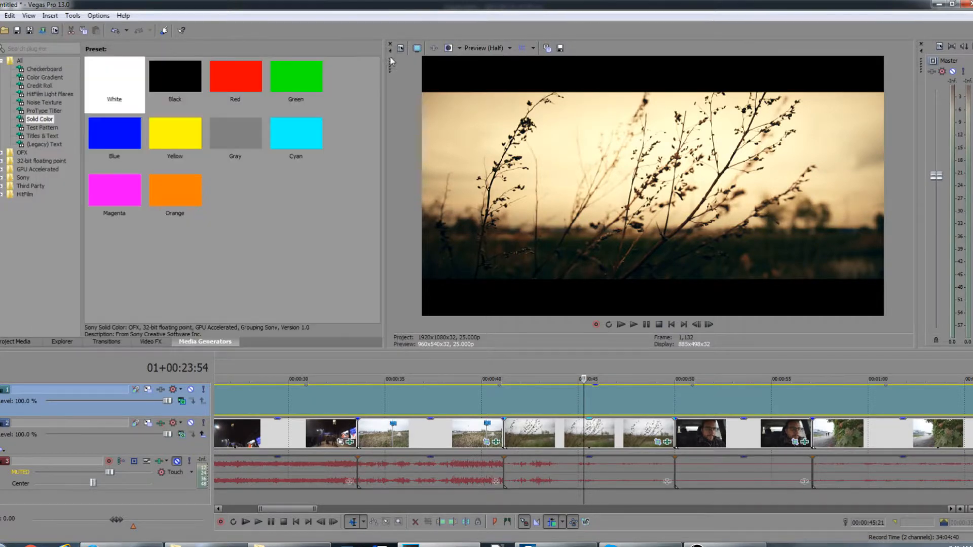
Step: Scrub through the timeline at several points to review the letterboxed clips and the mask opening
left_click(406, 401)
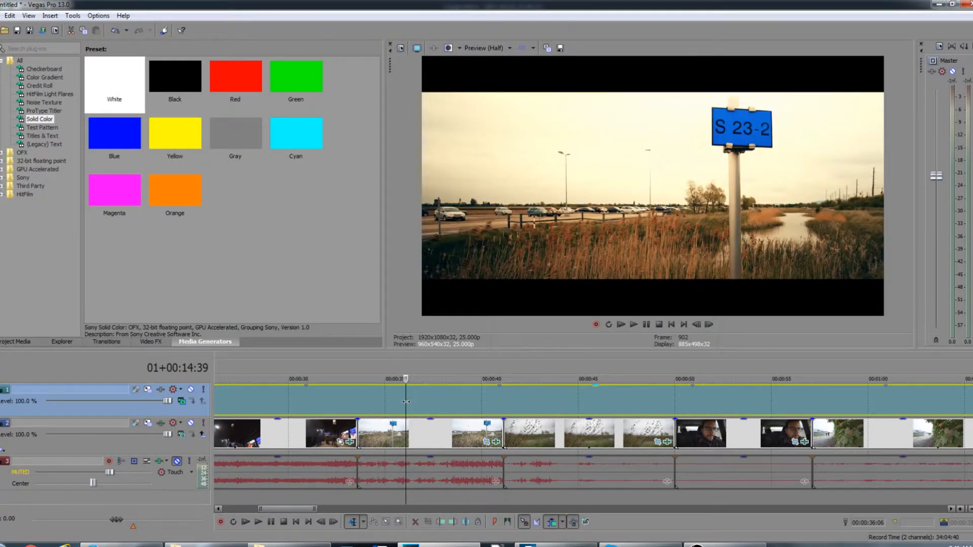
scroll(409, 400, "down", 3)
left_click(481, 408)
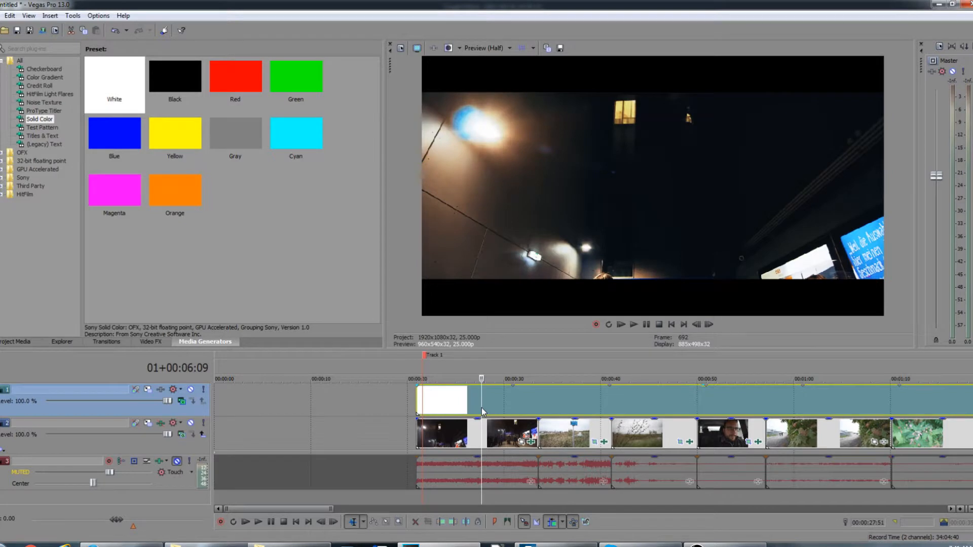
left_click(470, 405)
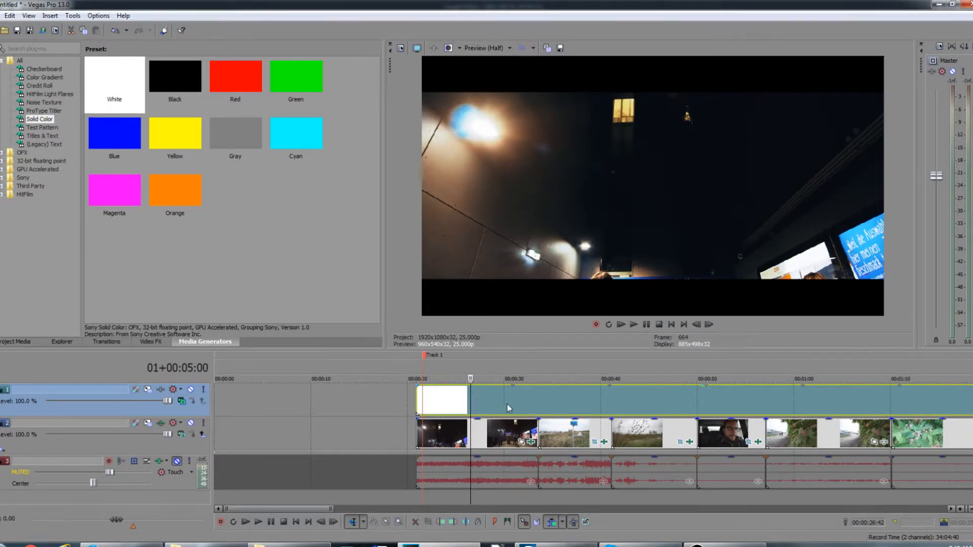
scroll(509, 394, "down", 2)
scroll(509, 395, "down", 2)
left_click(383, 401)
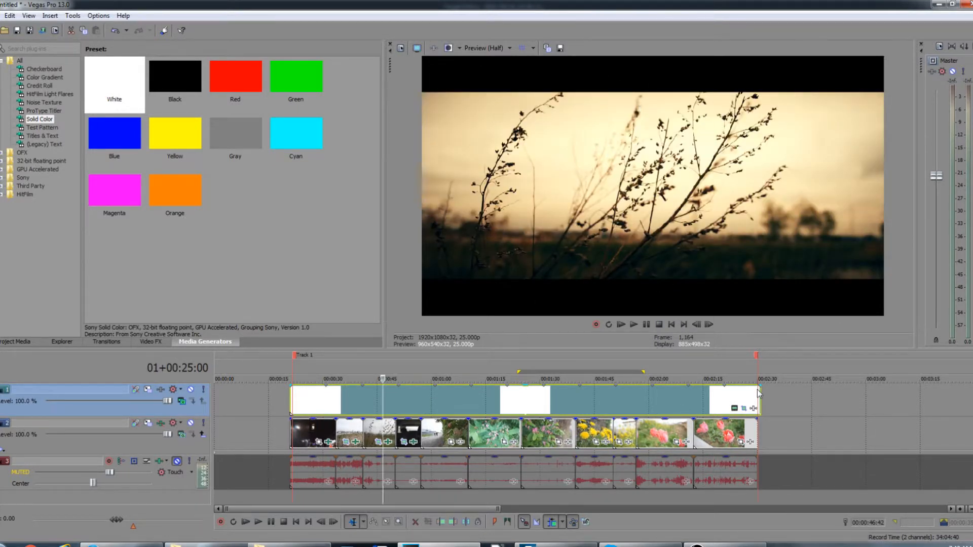
Step: Retrim the white mask event's end to about 00:02:07 and play the preview from about 00:01:07
left_click_drag(760, 391, 492, 390)
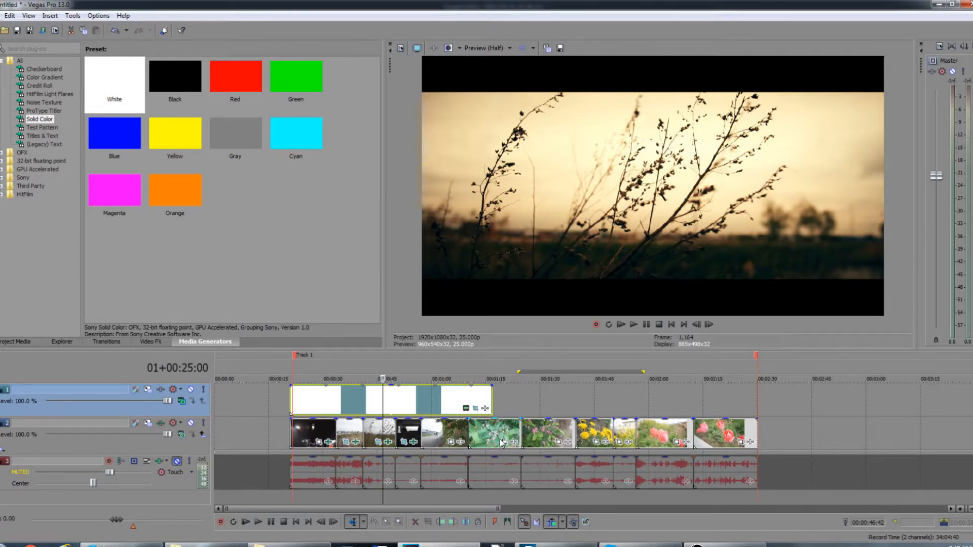
left_click(511, 404)
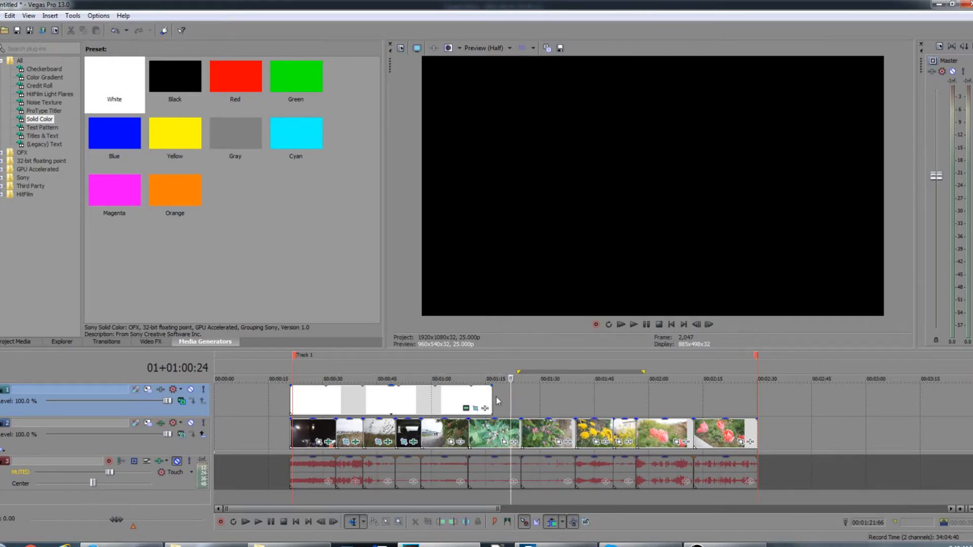
left_click_drag(492, 397, 686, 402)
left_click(538, 399)
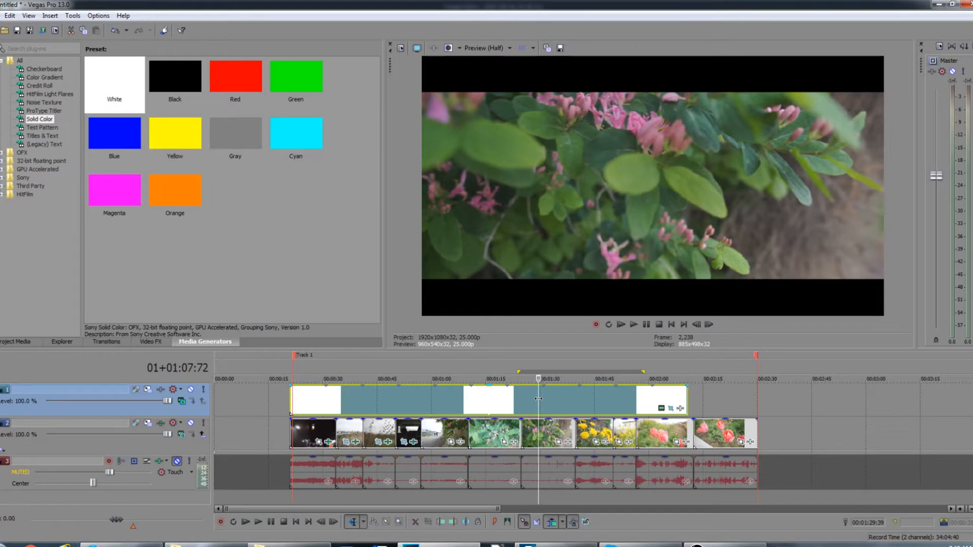
key("space")
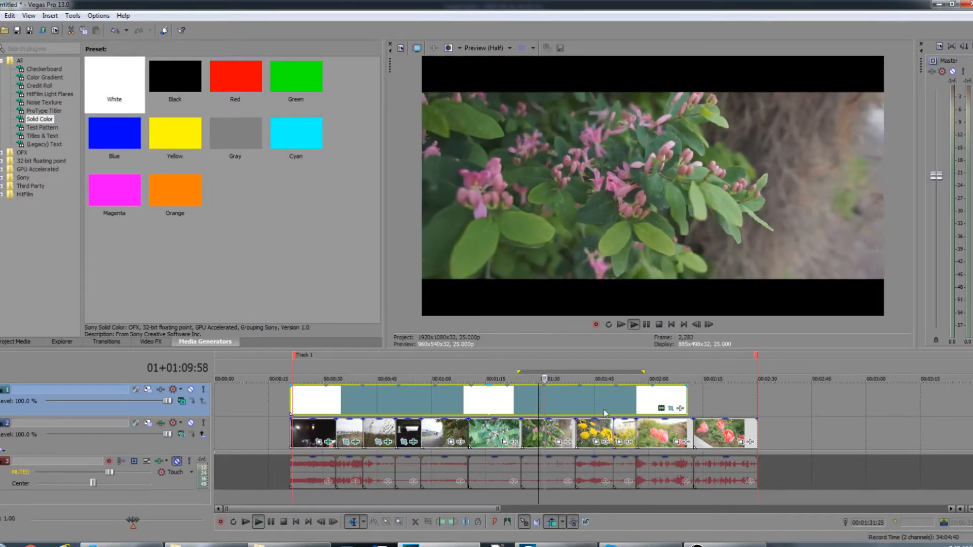
Step: Extend the white mask event's end so it lines up with the end of the video clips, then zoom out
left_click(598, 403)
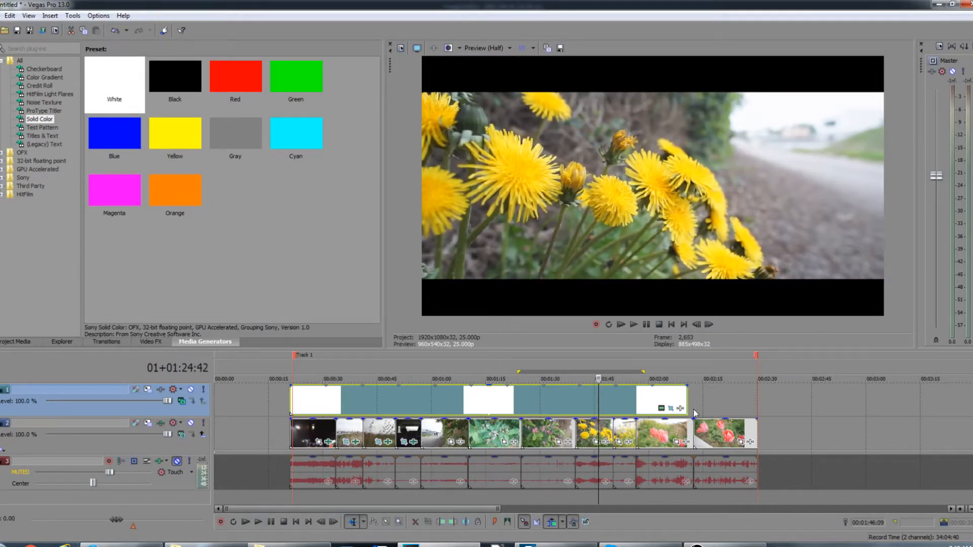
left_click_drag(687, 403, 765, 415)
left_click(769, 418)
scroll(750, 420, "down", 3)
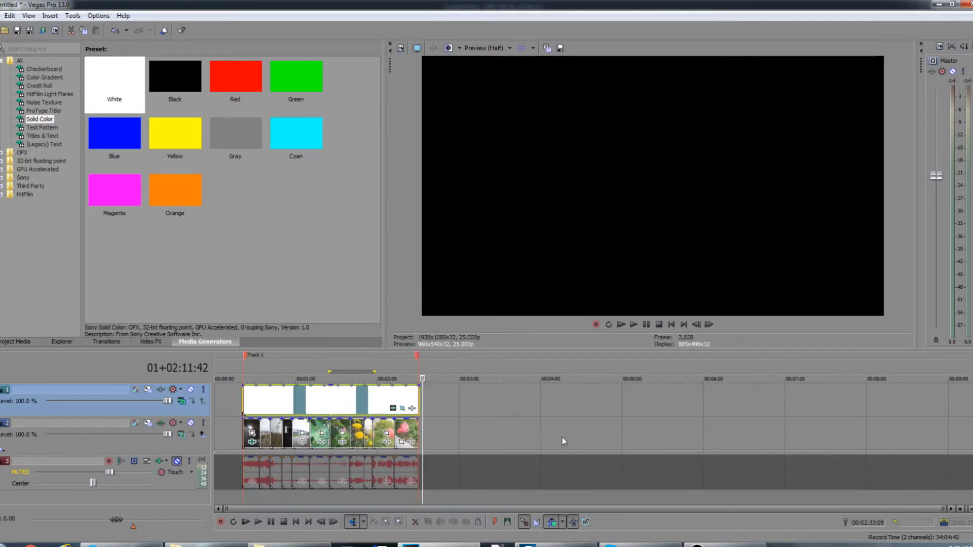
Step: Insert a new video track above the mask and test moving the last tulip clip onto it and back down
right_click(752, 398)
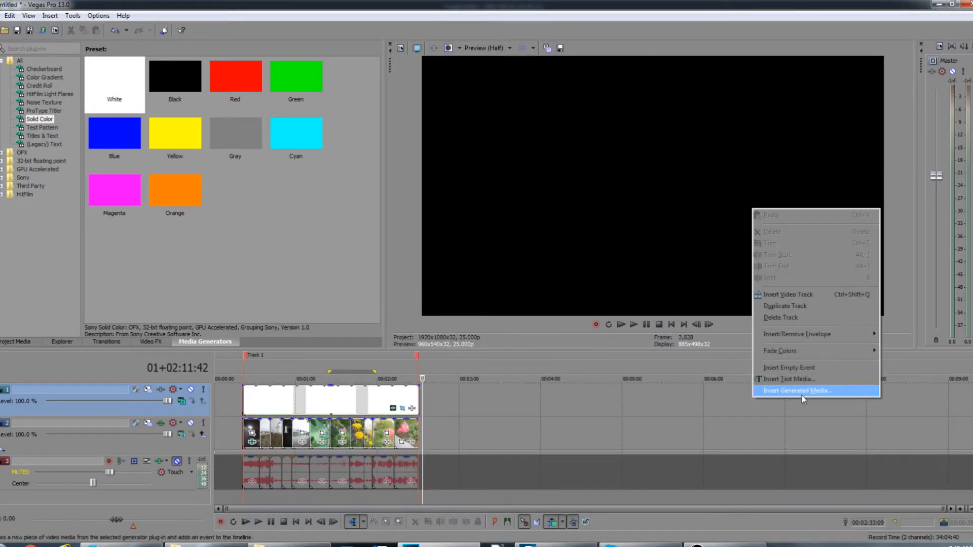
left_click(793, 294)
left_click_drag(411, 462, 404, 399)
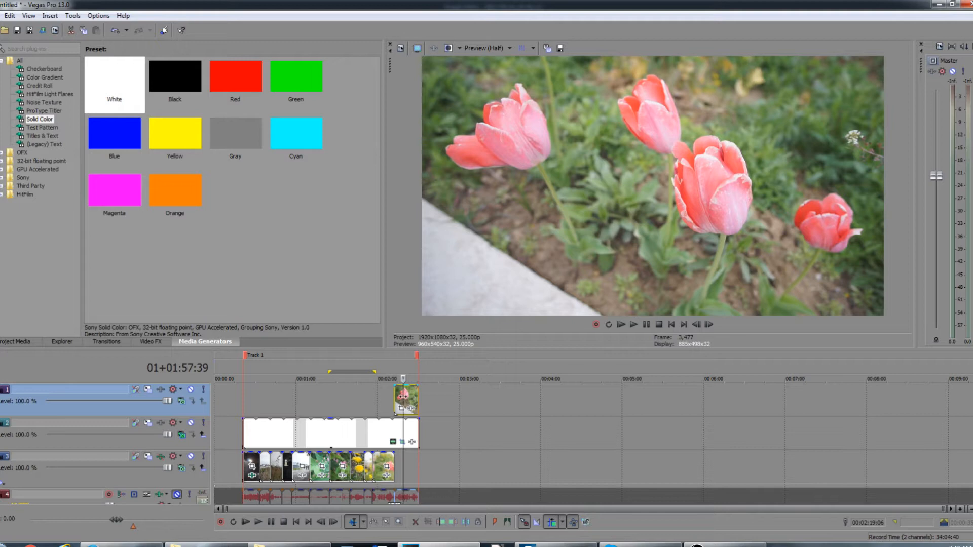
scroll(404, 399, "up", 3)
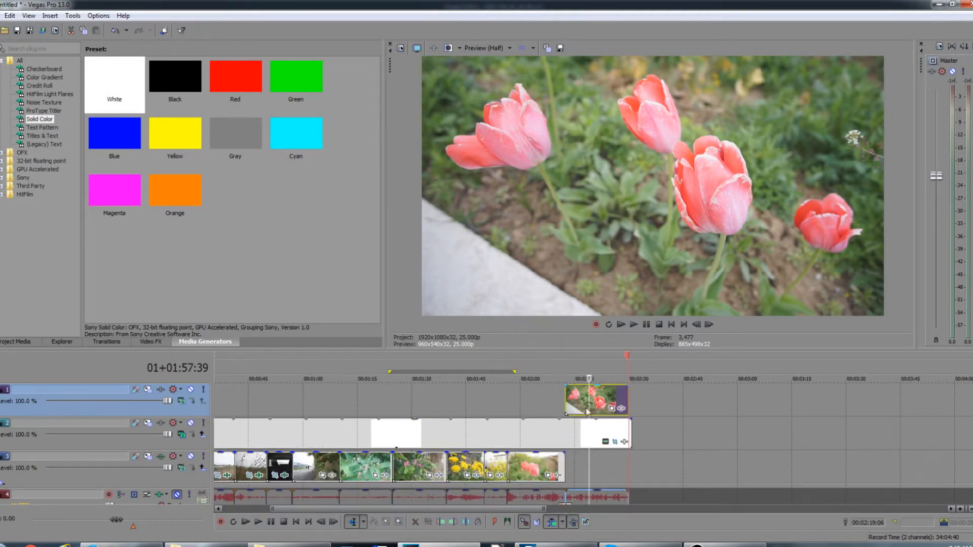
left_click_drag(578, 403, 577, 482)
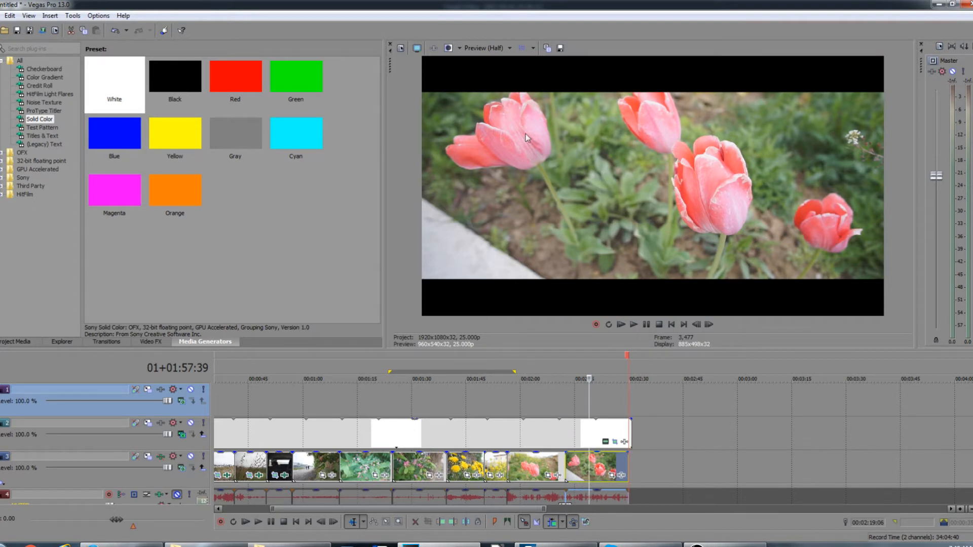
scroll(324, 416, "down", 5)
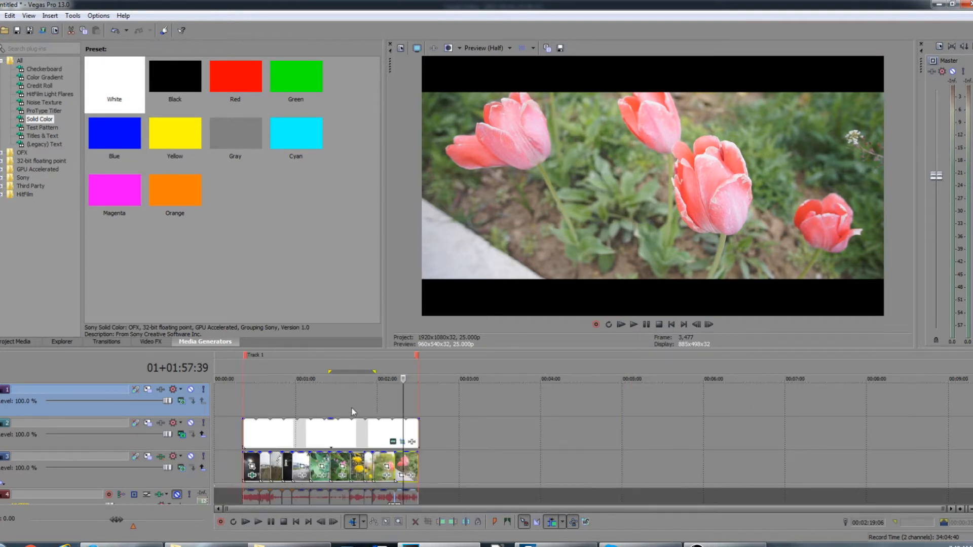
left_click(287, 406)
scroll(287, 406, "up", 6)
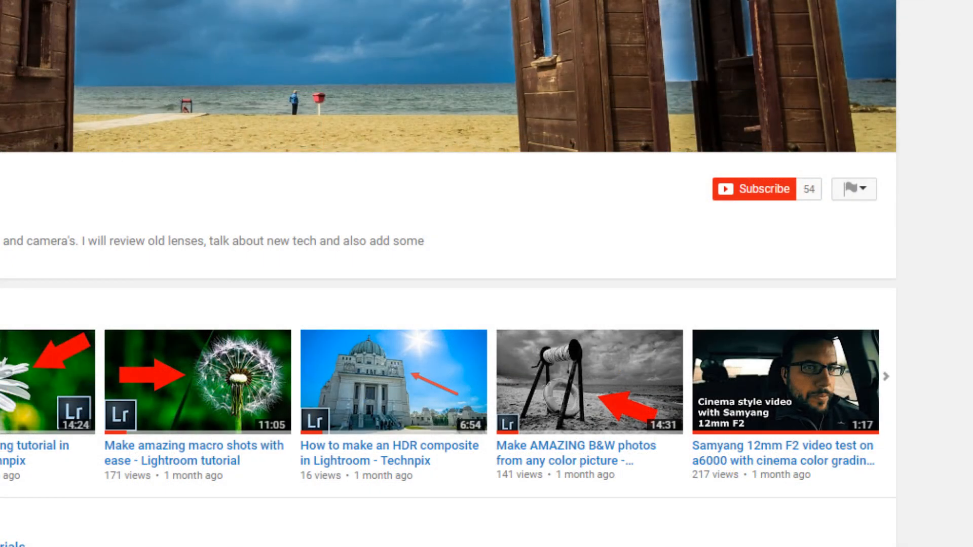
left_click(731, 191)
left_click(784, 194)
left_click(46, 325)
left_click(320, 449)
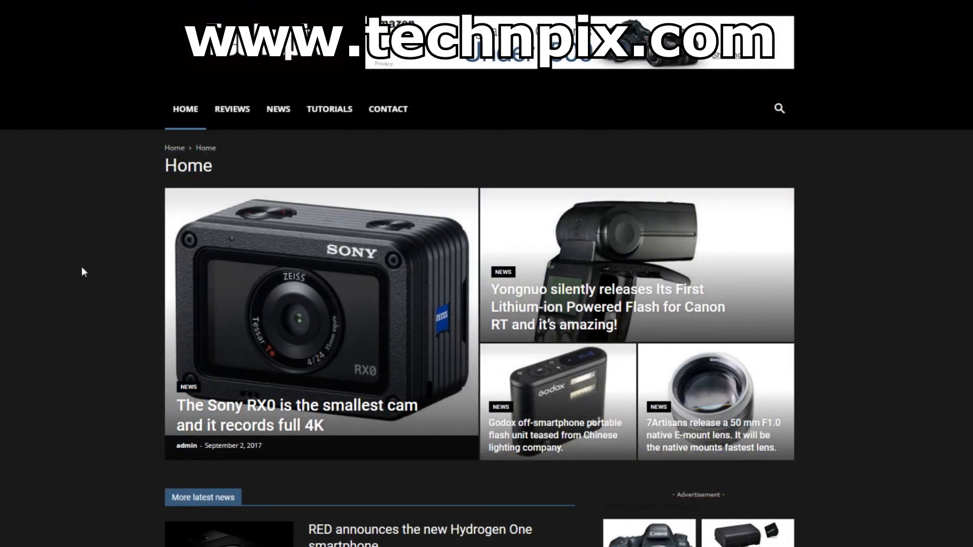
scroll(82, 272, "down", 8)
left_click(226, 258)
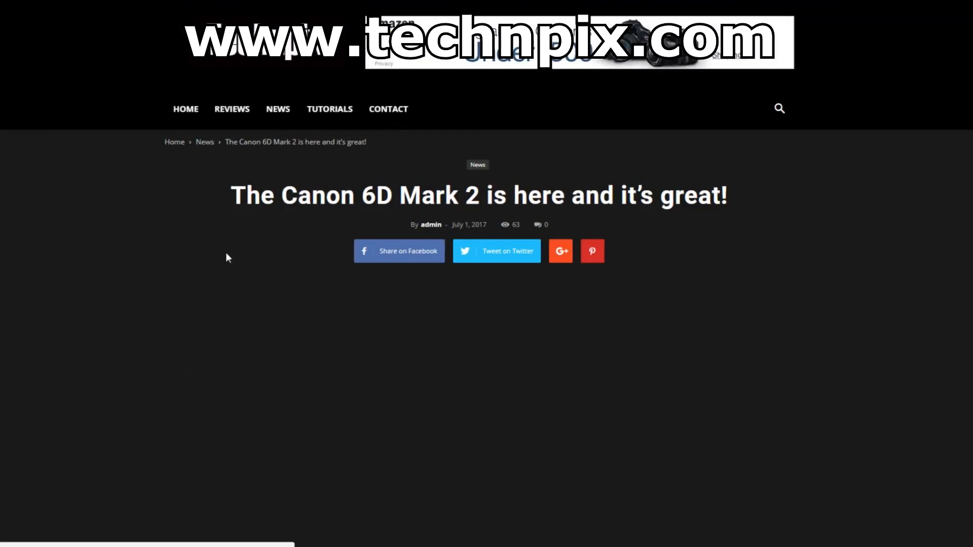
scroll(98, 268, "down", 15)
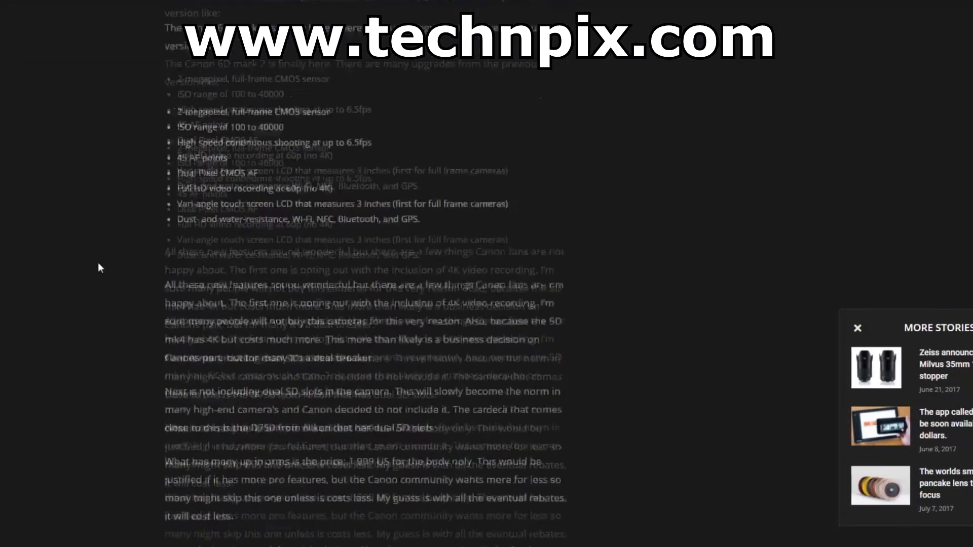
scroll(98, 263, "up", 15)
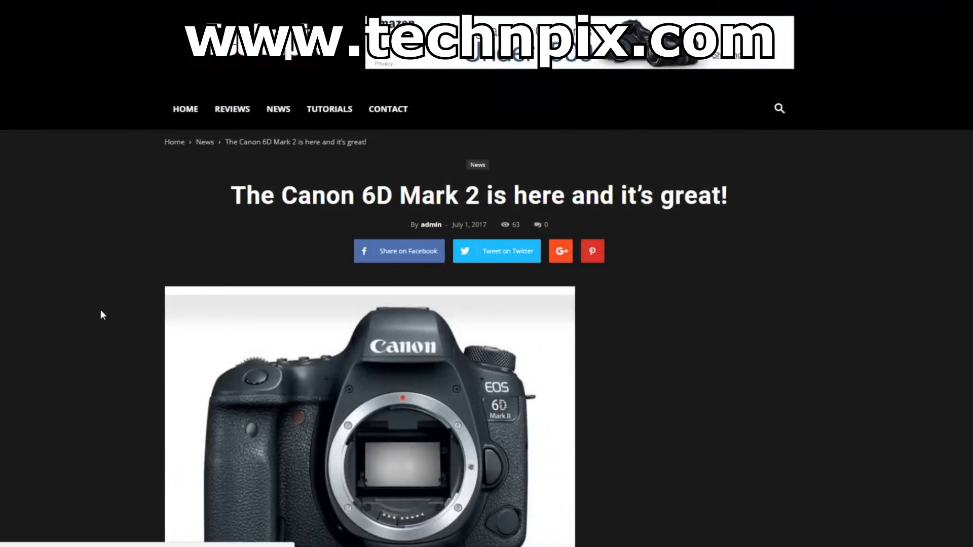